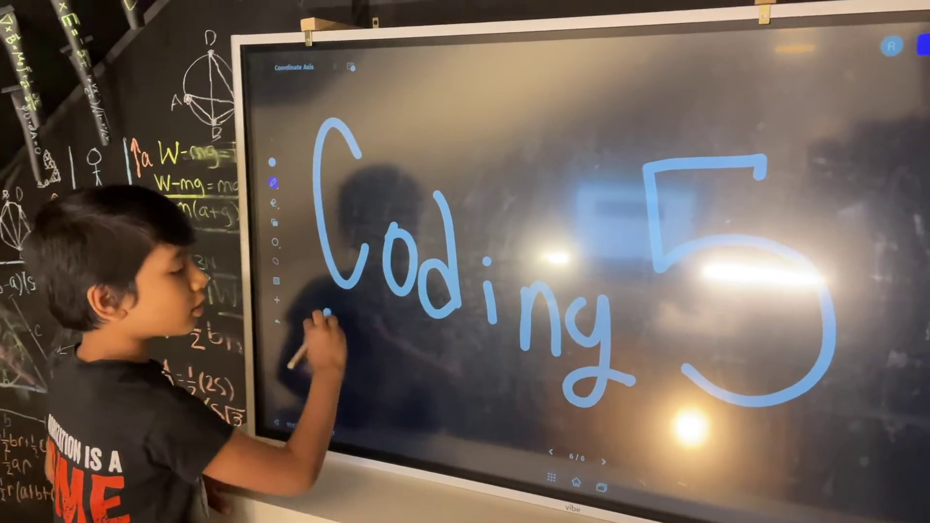
Underline the Coding 5 title and shift the board up to clear empty space for writing 'if'
left_click_drag(342, 287, 595, 436)
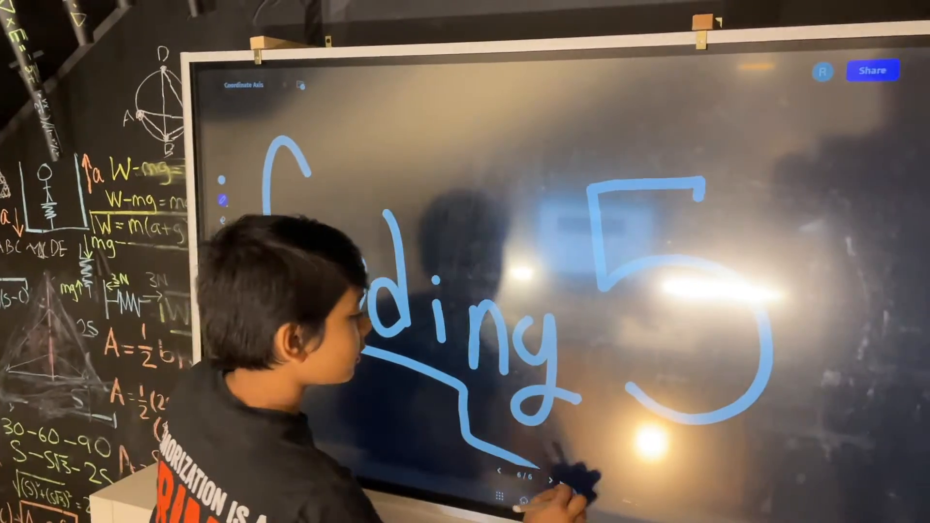
left_click_drag(552, 472, 726, 451)
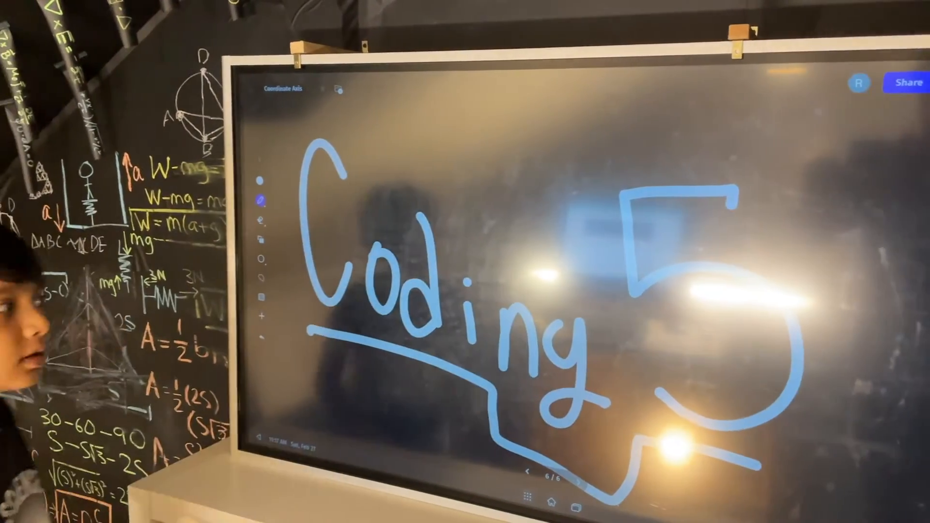
left_click_drag(363, 348, 364, 109)
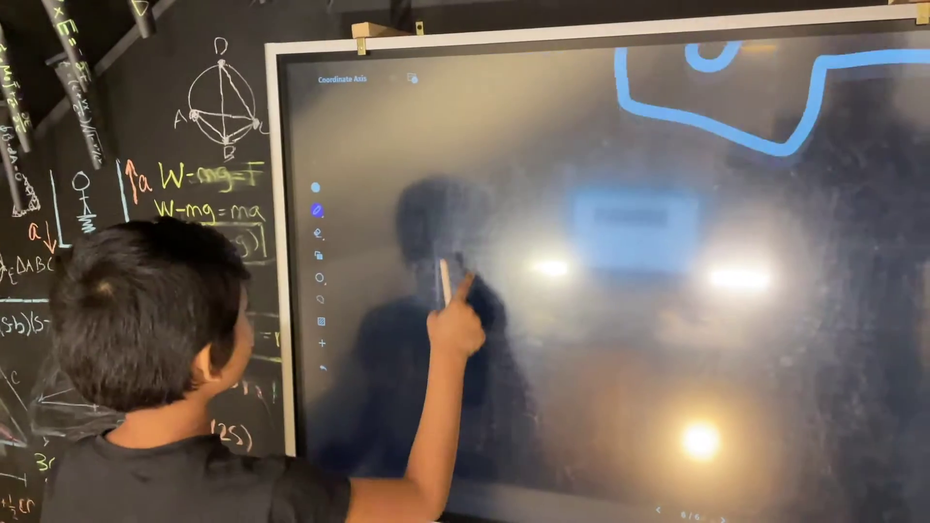
left_click_drag(451, 305, 406, 145)
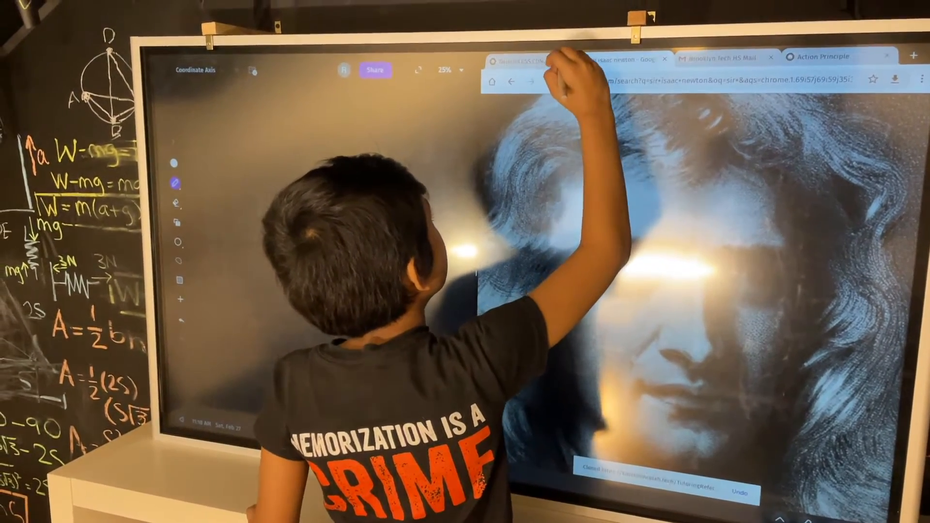
Switch through the mail tab to the Algebra I page and start a new web address
left_click(581, 67)
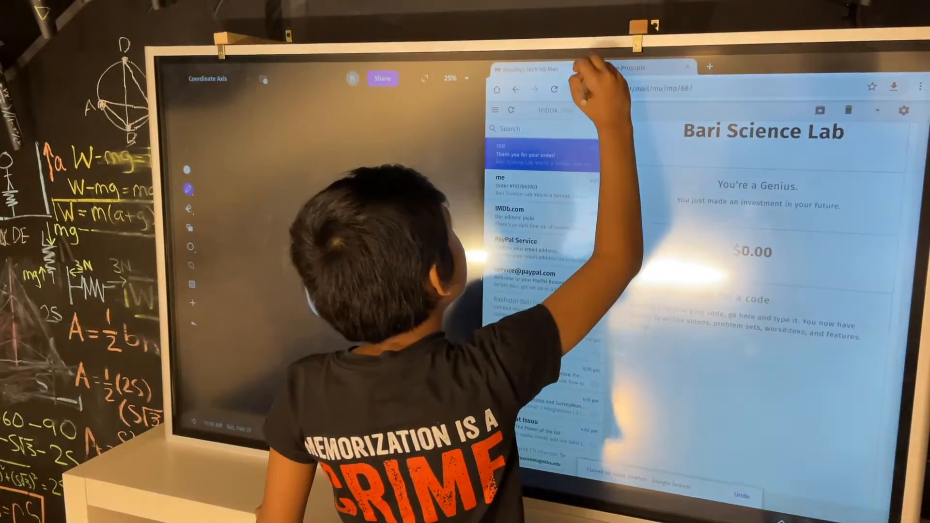
left_click(602, 67)
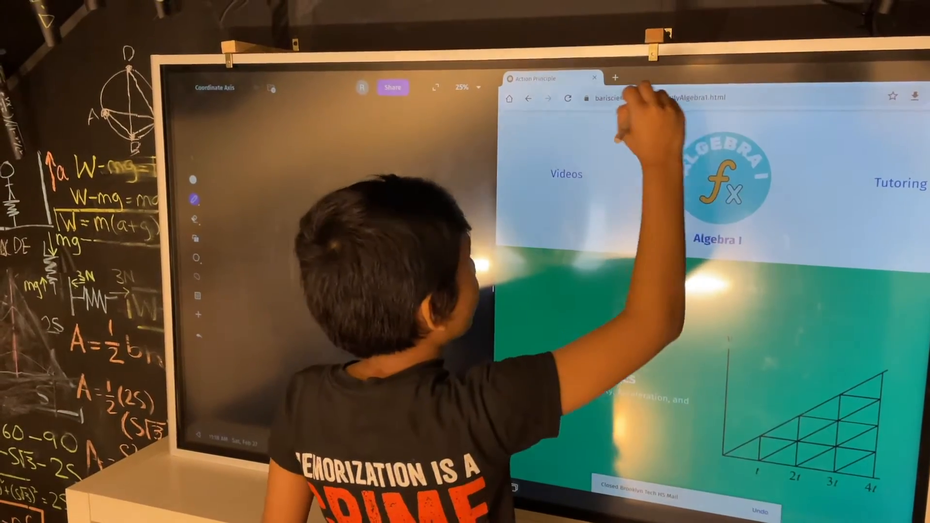
left_click(654, 98)
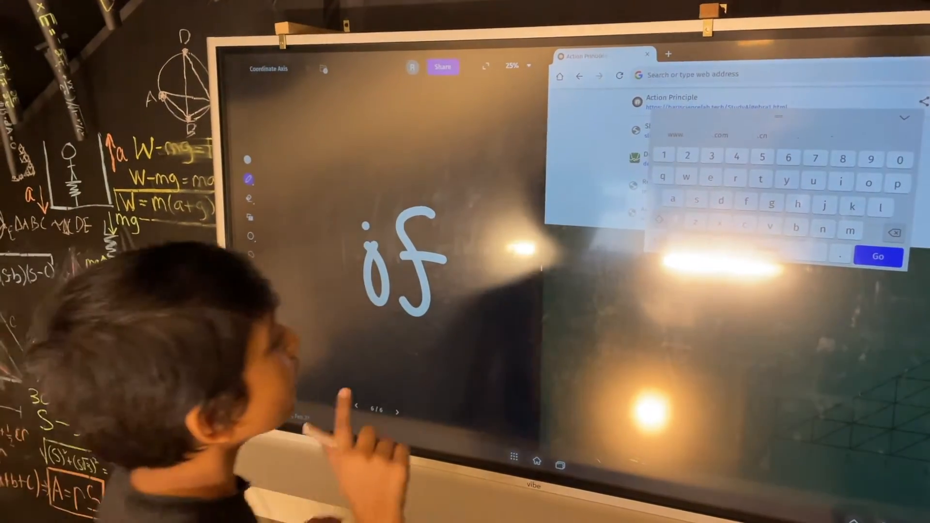
type("repLit")
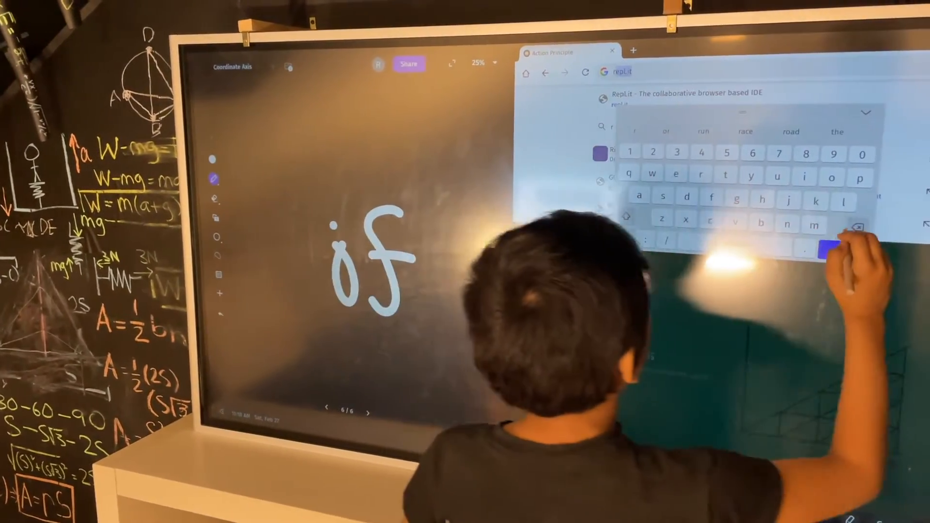
type("l")
Go to the repl.it home page from the address bar suggestion
left_click(827, 251)
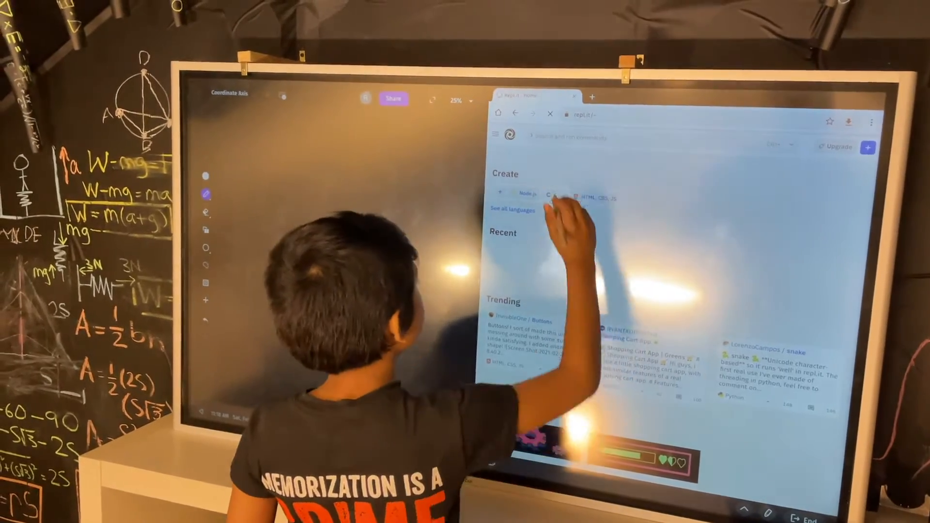
Create a new C++ repl named 'If Statements'
left_click(501, 197)
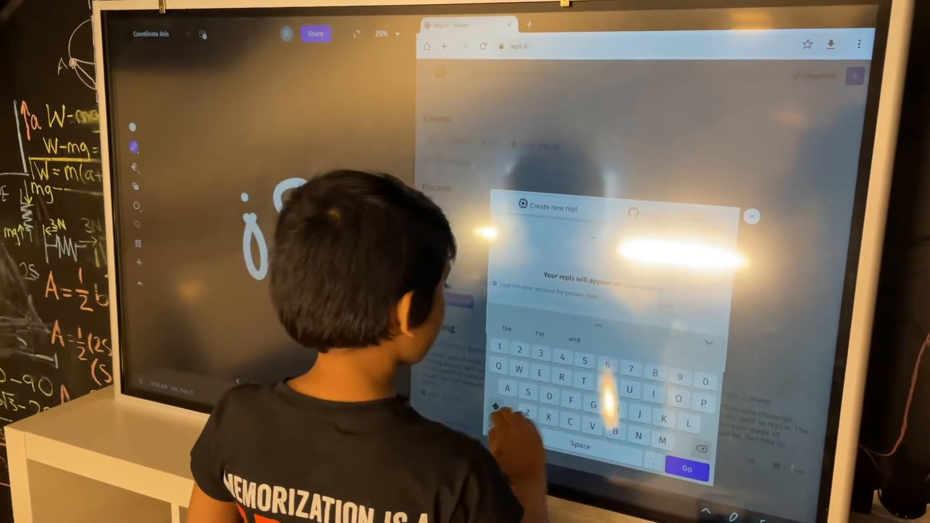
type("If")
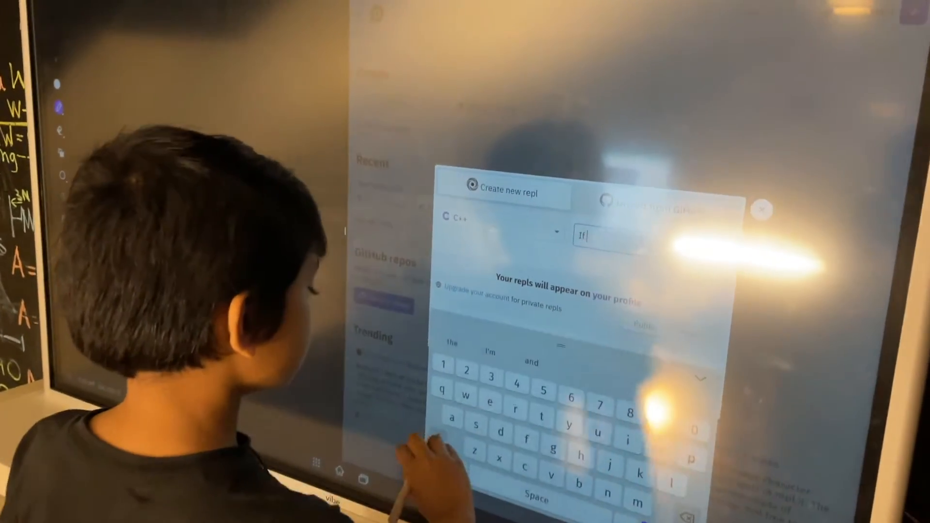
left_click(434, 465)
type("t")
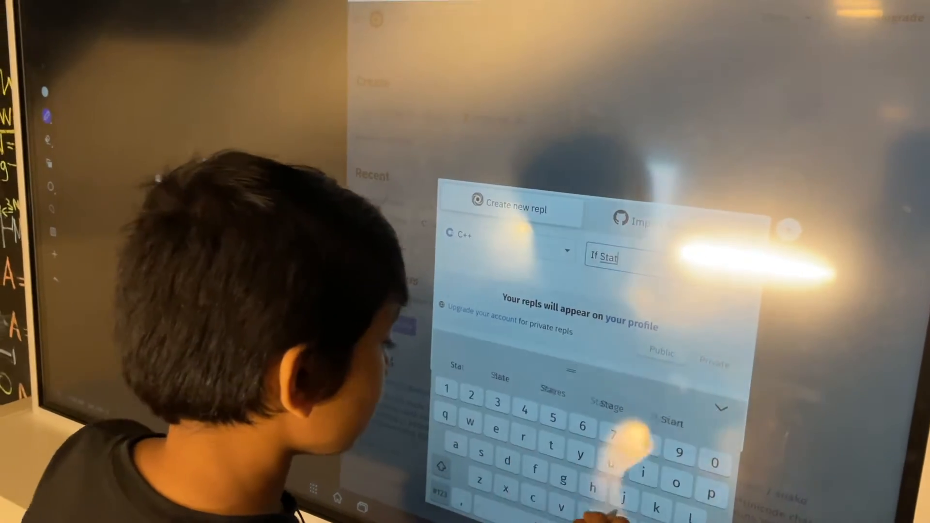
type("eme")
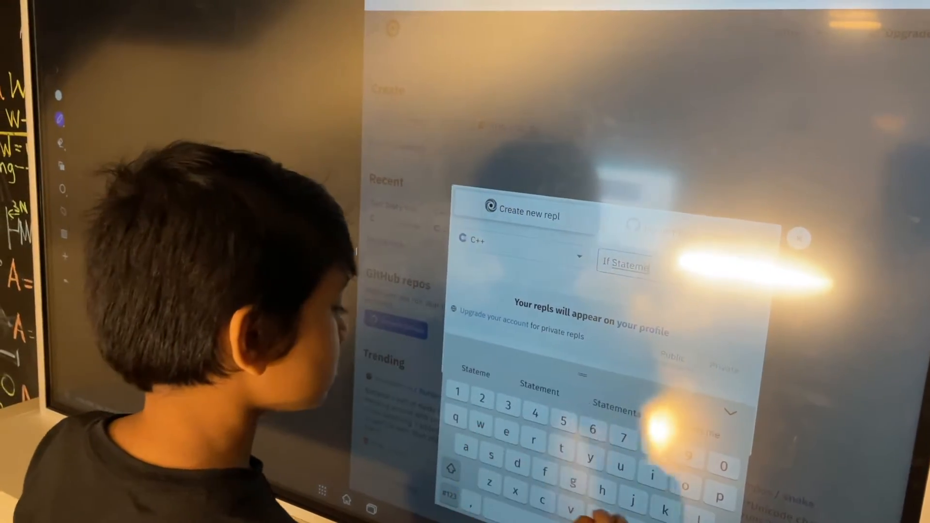
type("nts")
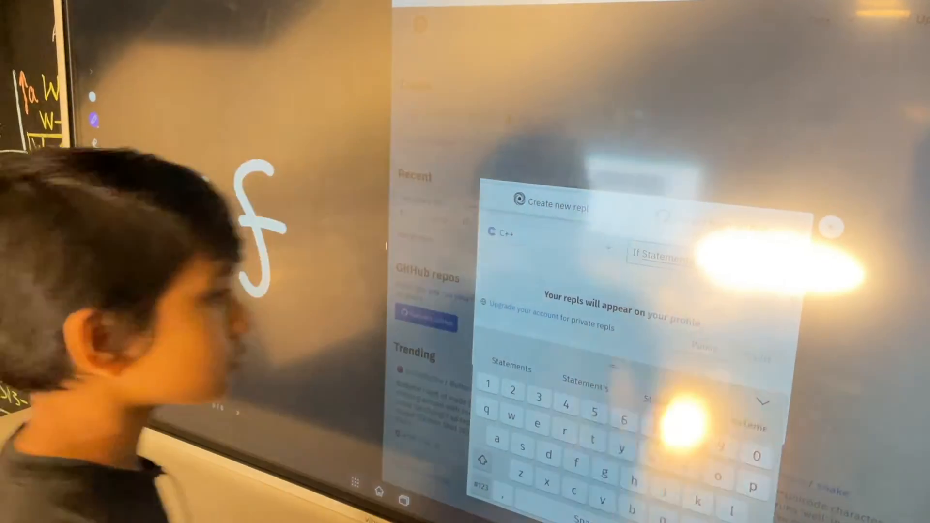
left_click(748, 349)
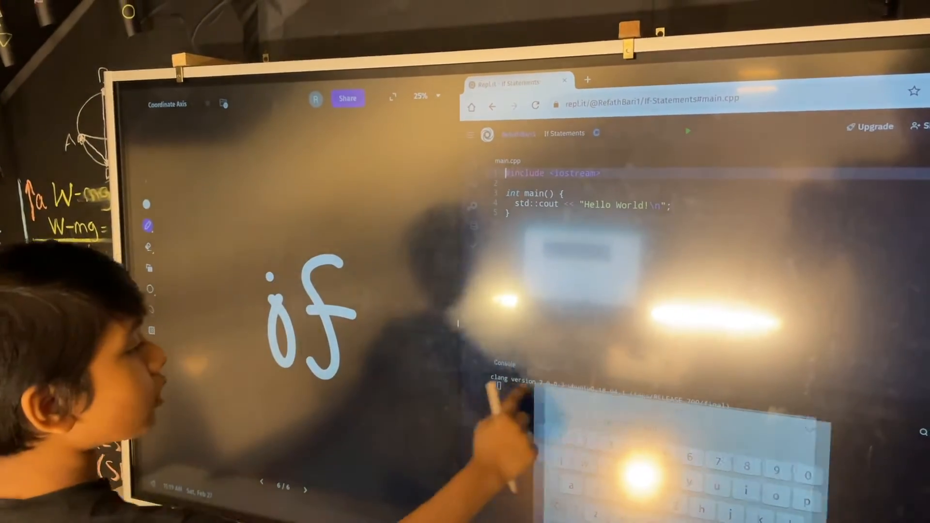
Add 'using namespace std;' on line 2 and remove the 'std::' prefix before cout
left_click_drag(683, 414, 305, 356)
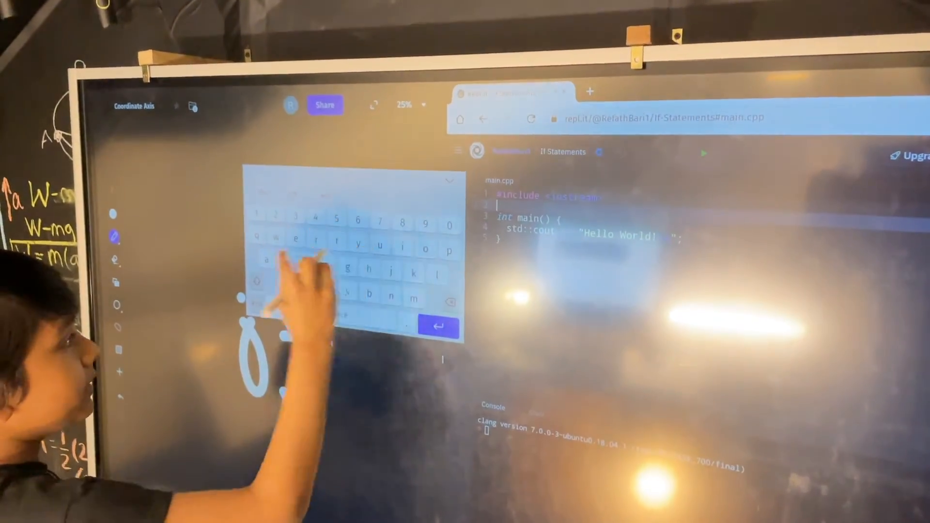
type("using")
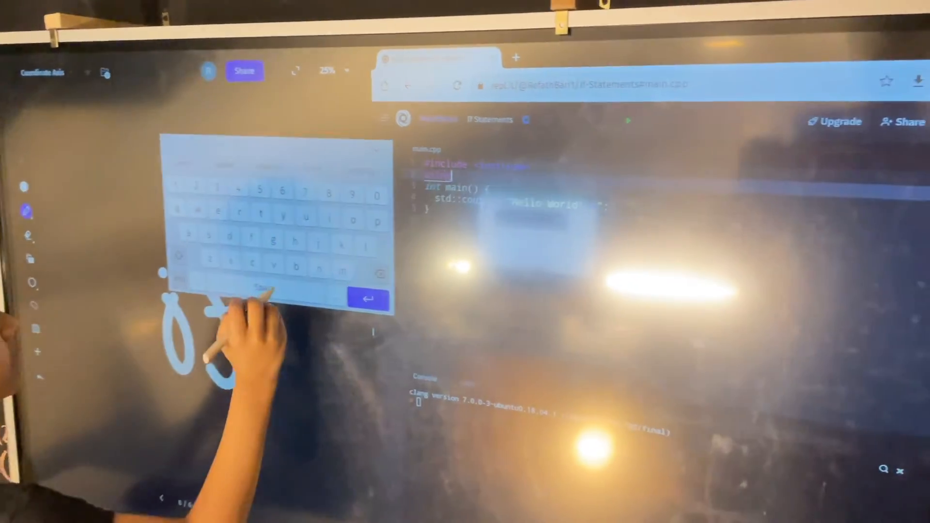
type(" na")
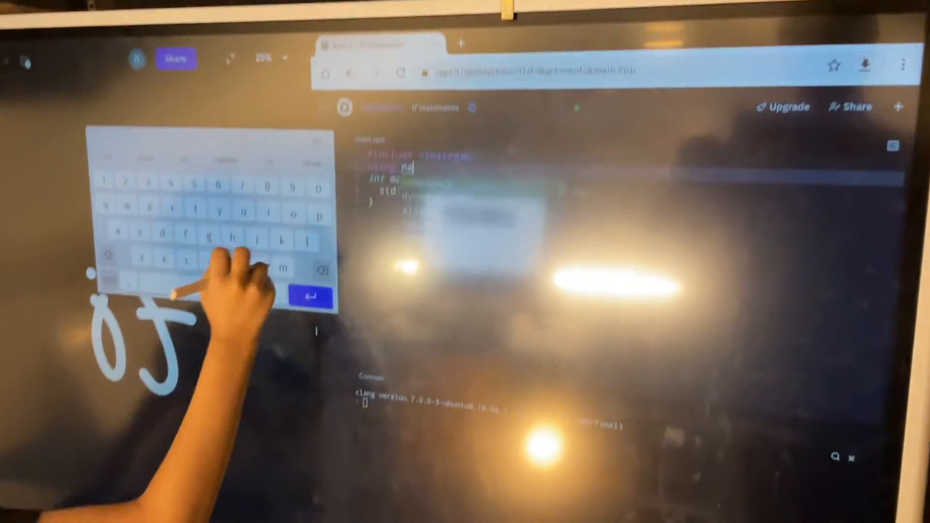
type("mespace")
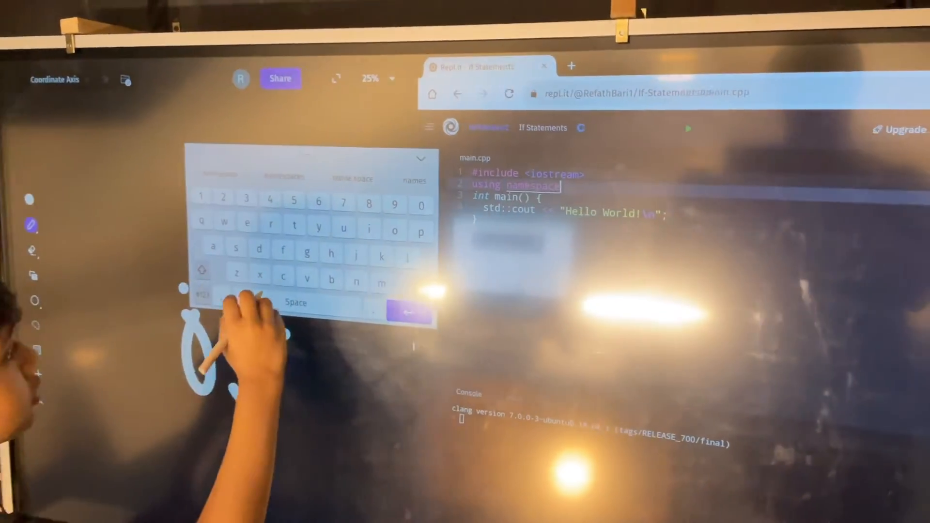
type(" std")
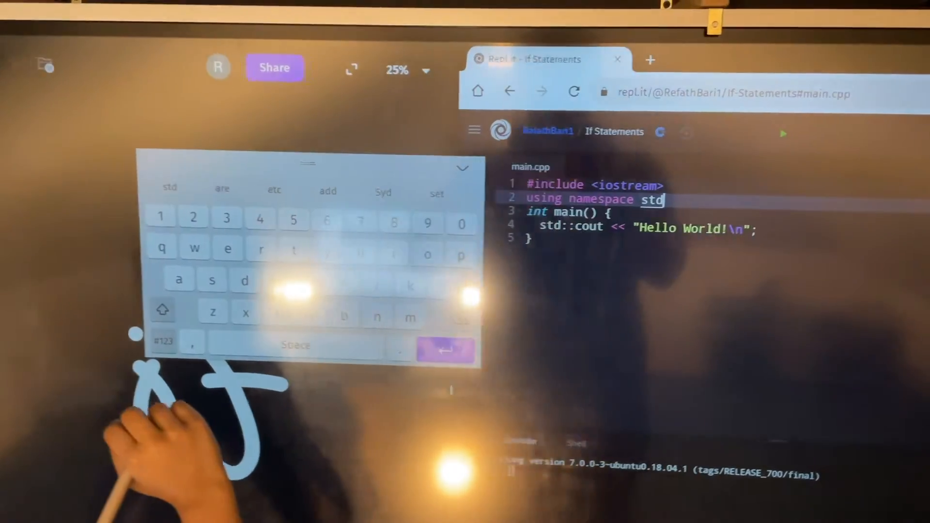
left_click(197, 353)
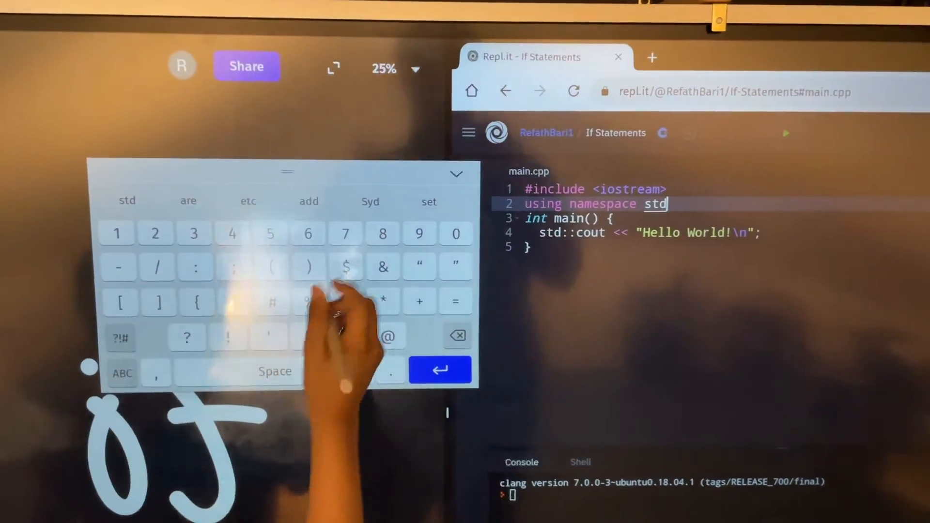
type(";")
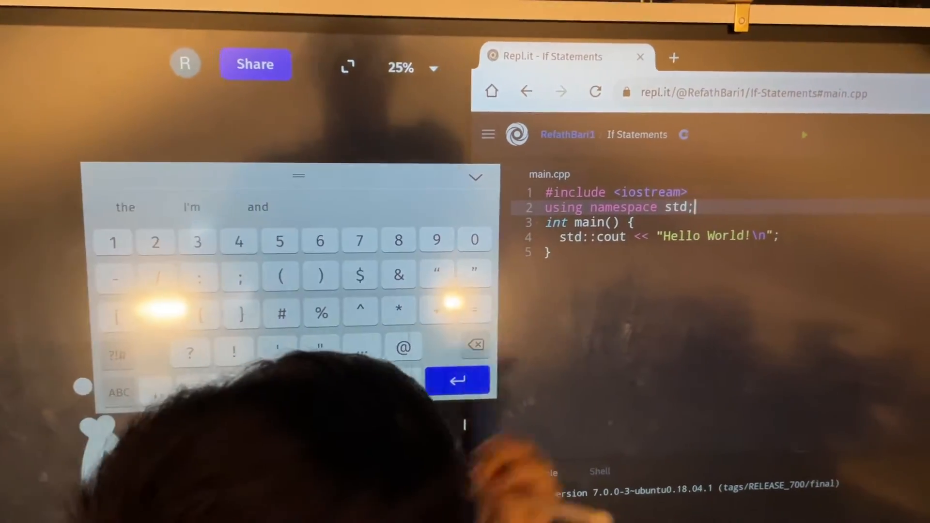
left_click(538, 222)
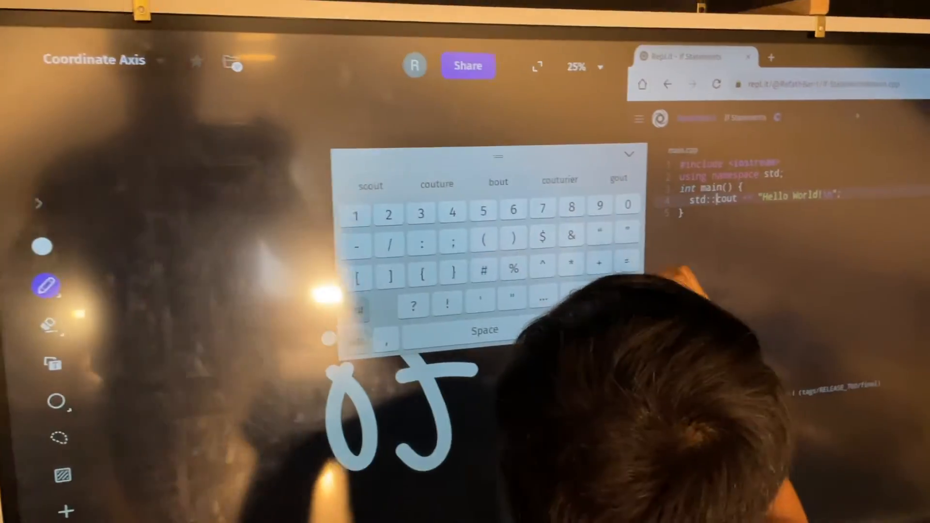
key("BackSpace")
key("BackSpace")
key("BackSpace")
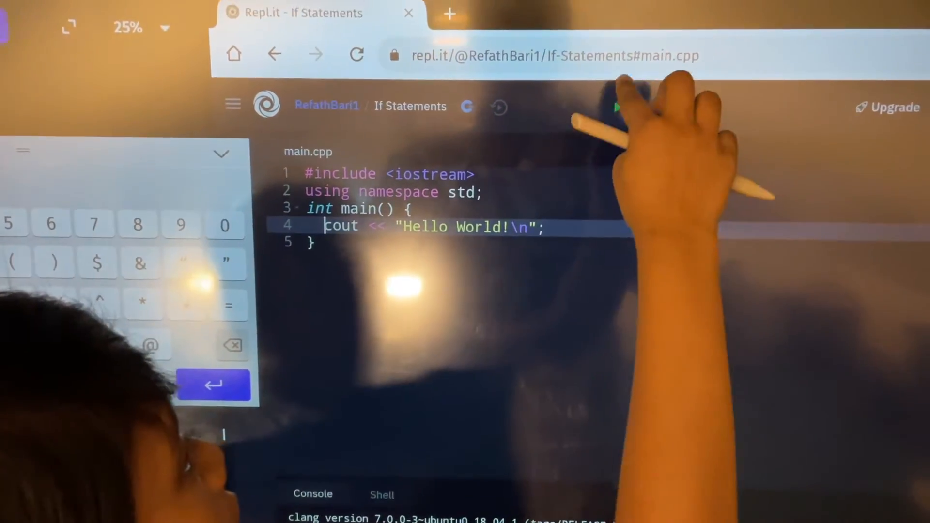
Run the Hello World program, then open an empty line 5 below the cout statement
left_click(604, 116)
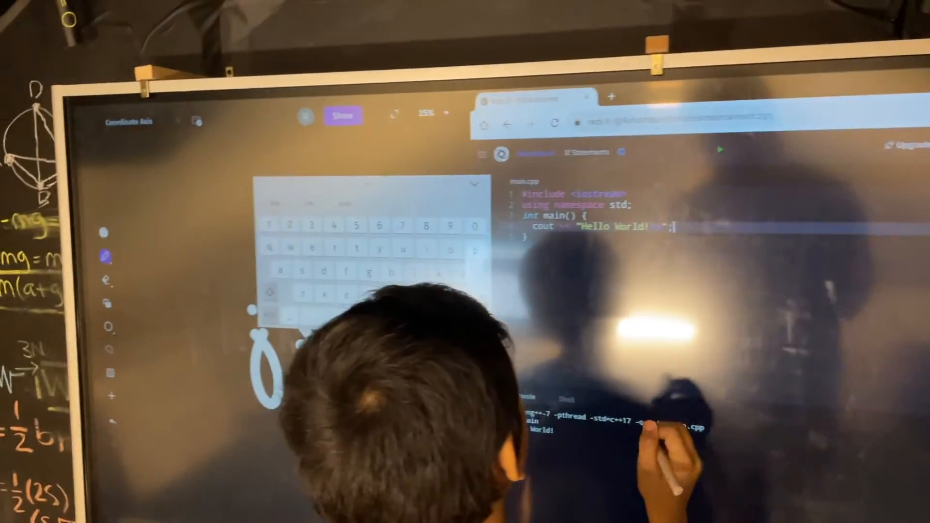
key("Return")
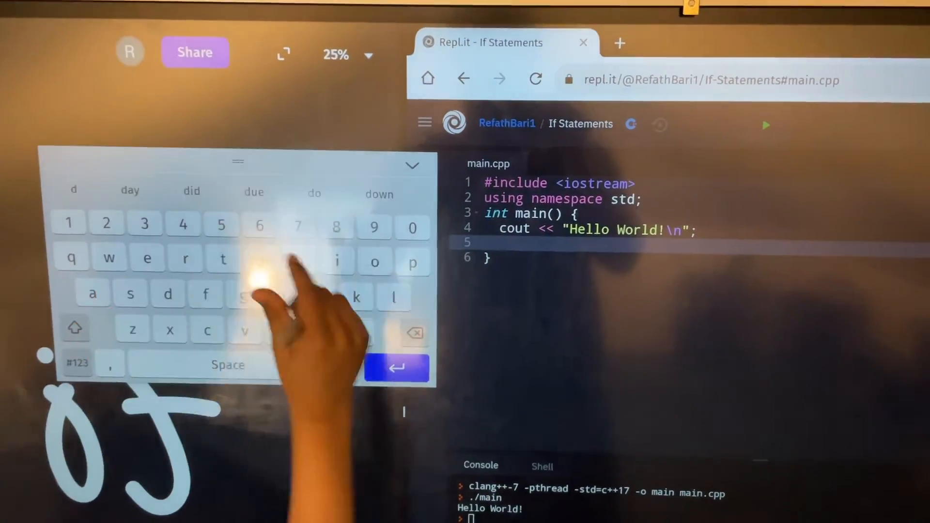
left_click(159, 301)
Declare 'int x=987;' on line 5 and start a new line below it
key("BackSpace")
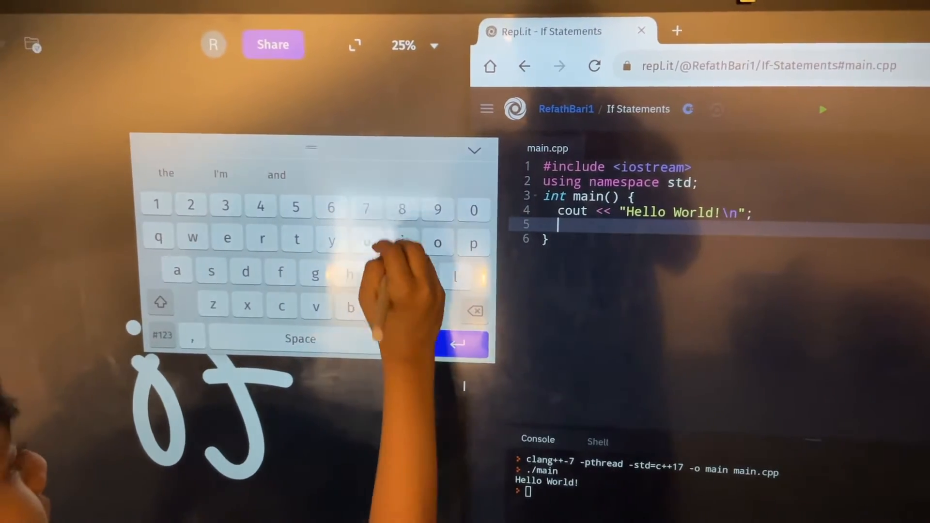
type("int x")
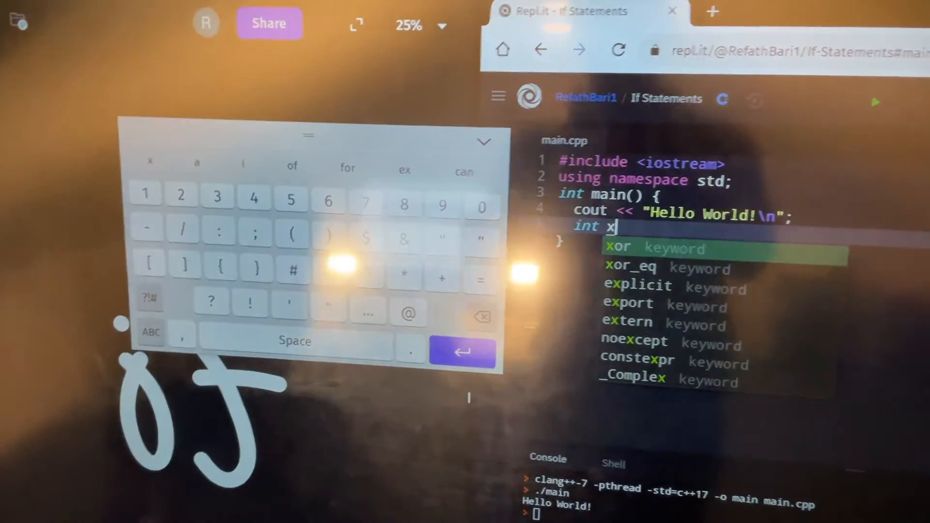
type("=")
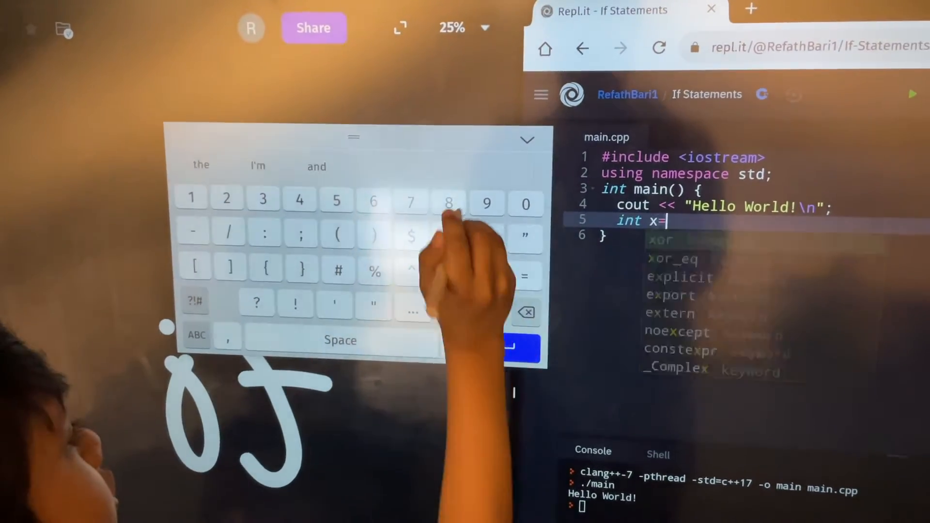
type("98")
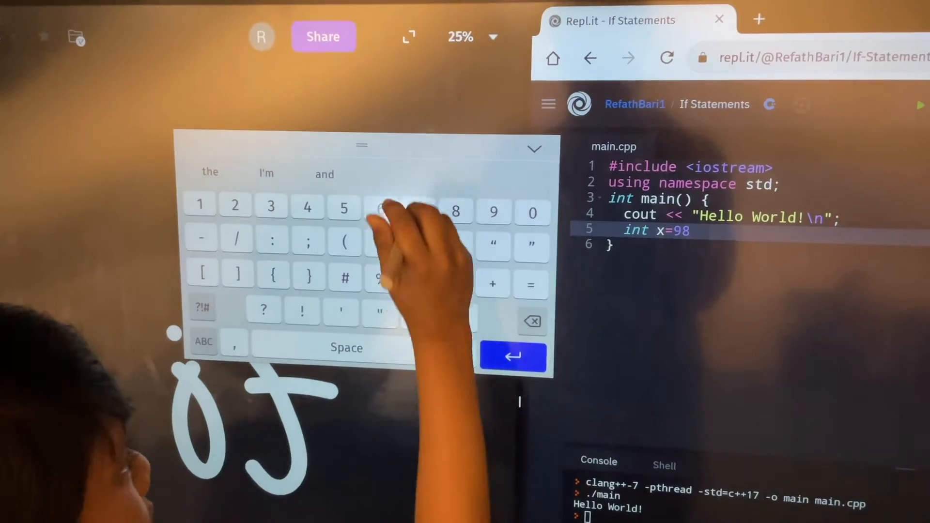
type("7;")
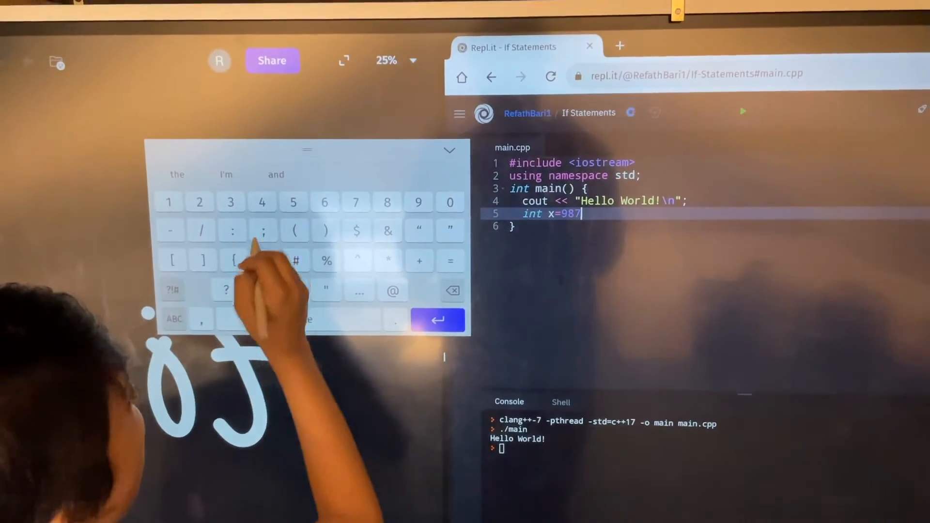
left_click(432, 329)
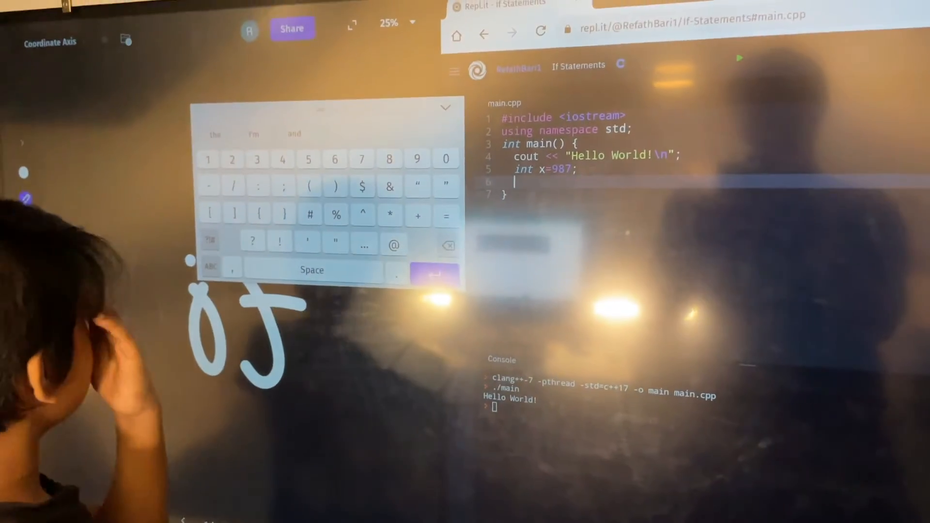
left_click(198, 283)
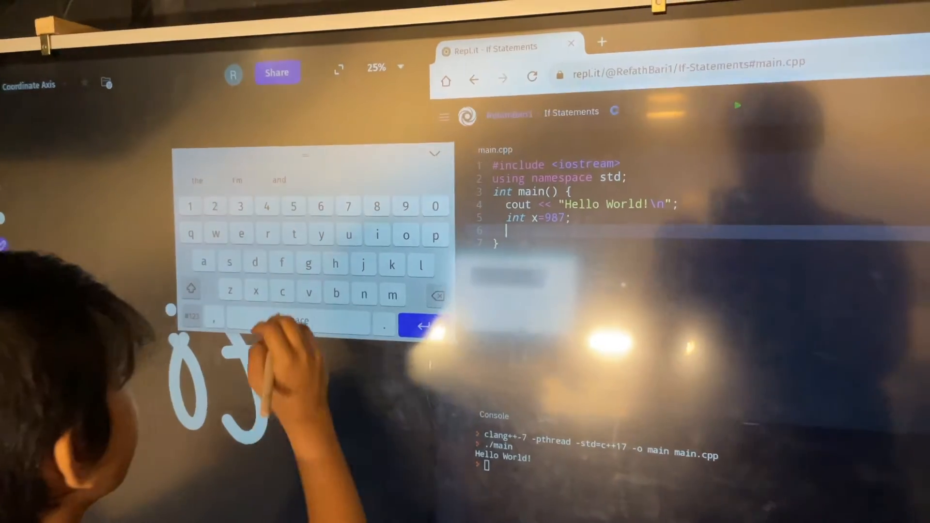
type("cou")
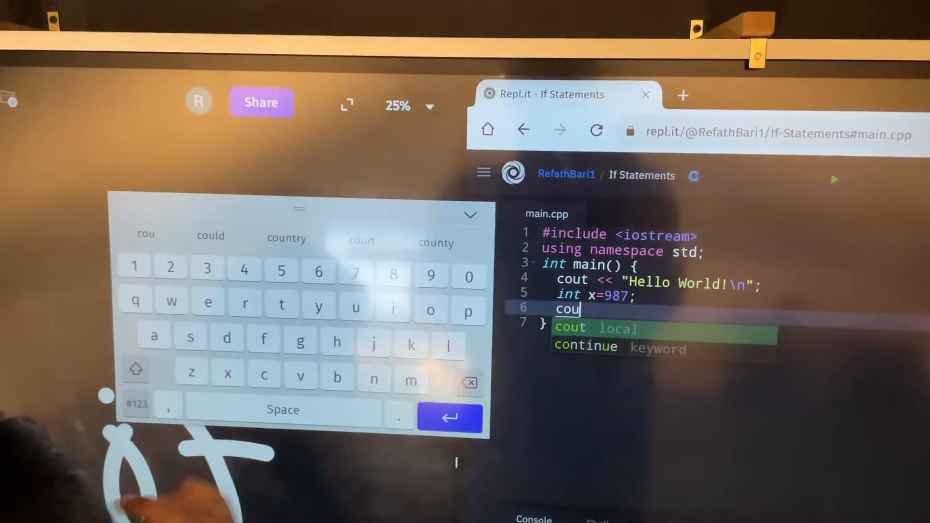
type("t")
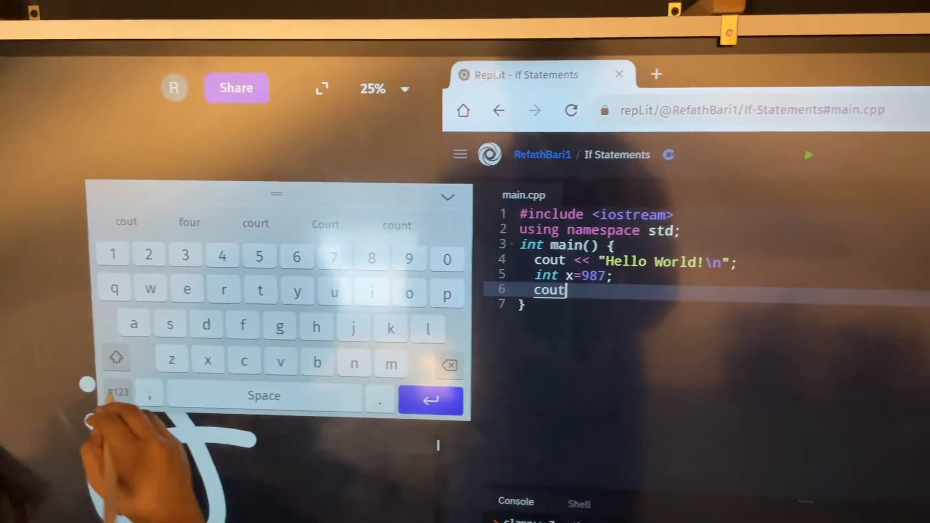
Write 'cout<<x;' to print x
left_click(117, 393)
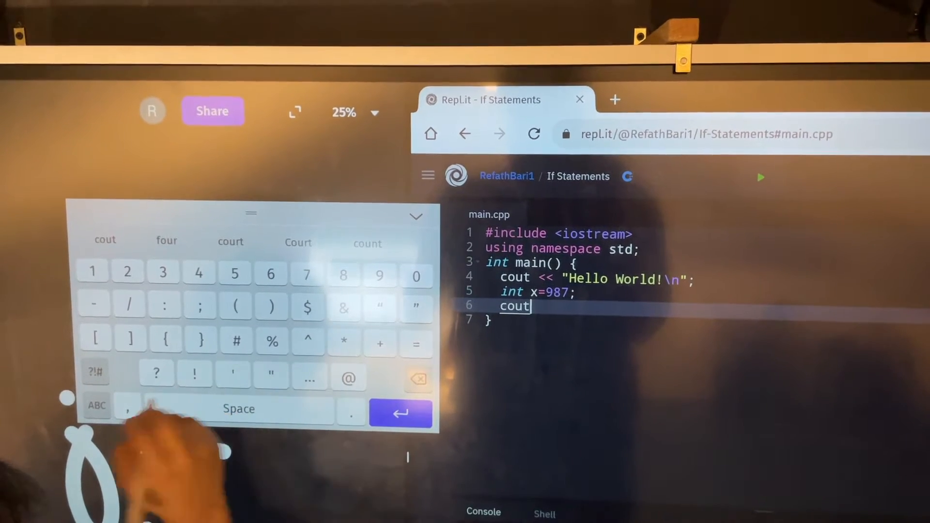
left_click(86, 374)
type("<<")
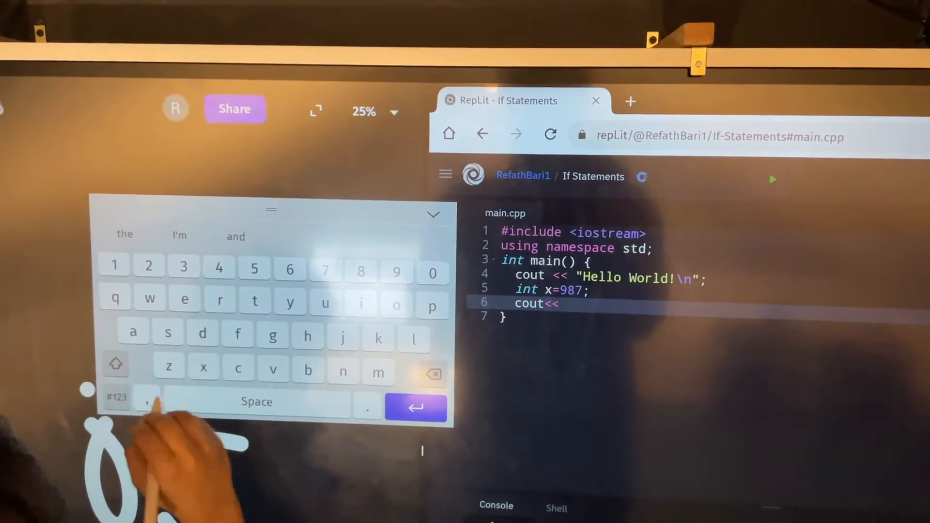
type("x")
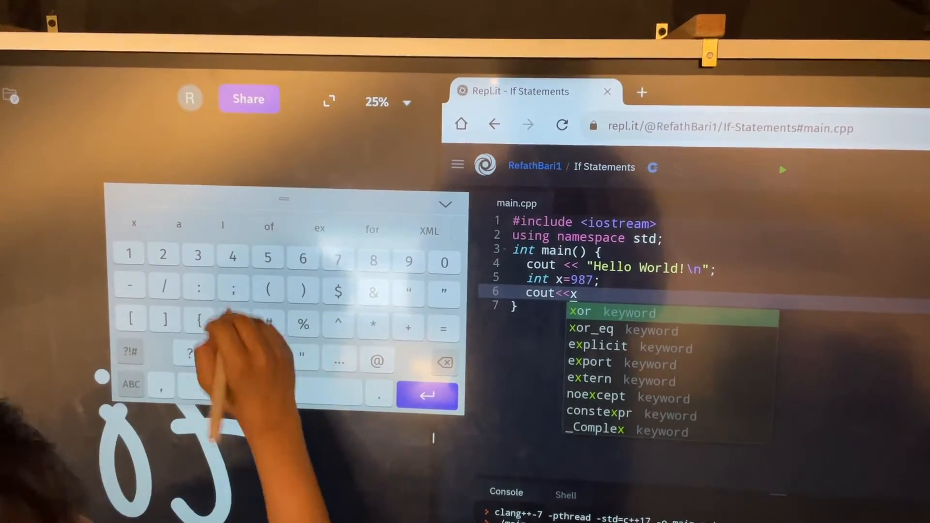
type(";")
left_click(523, 308)
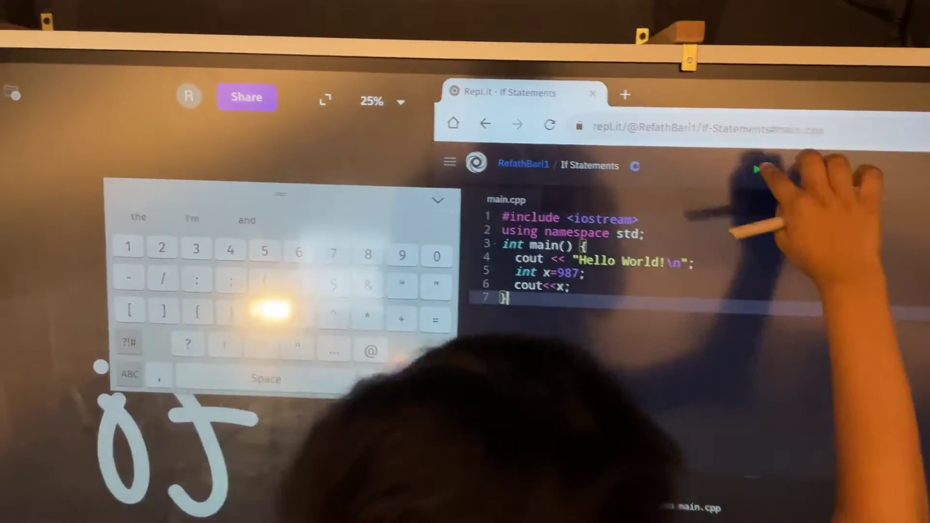
Run the program so the console prints 987, then open a new line 7
left_click(757, 177)
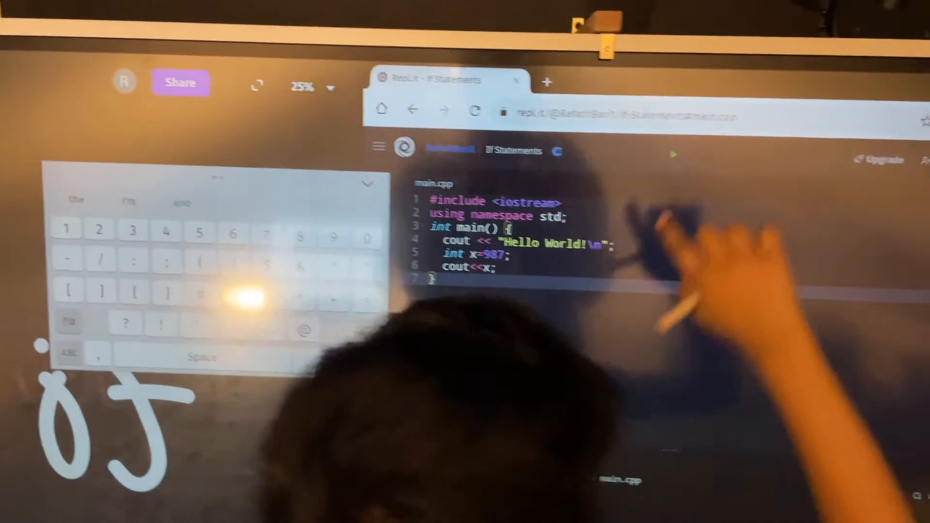
left_click(108, 390)
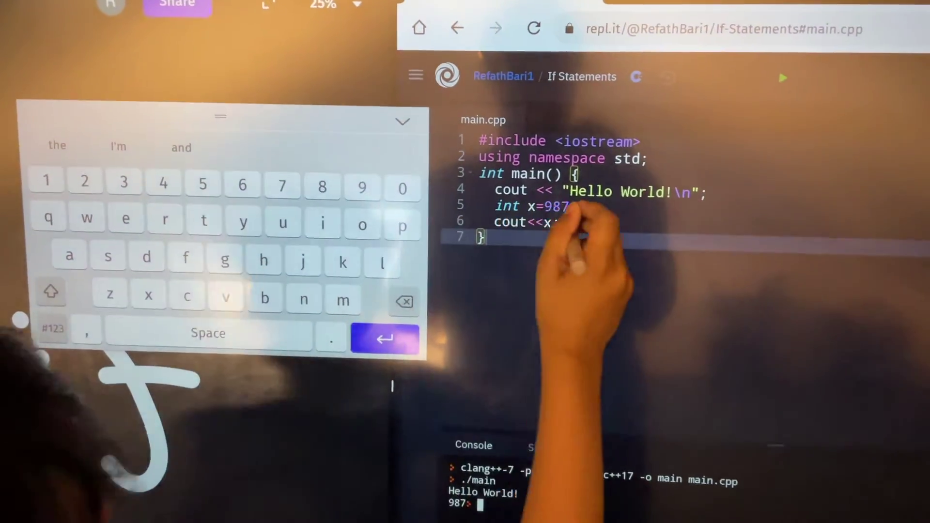
left_click(588, 254)
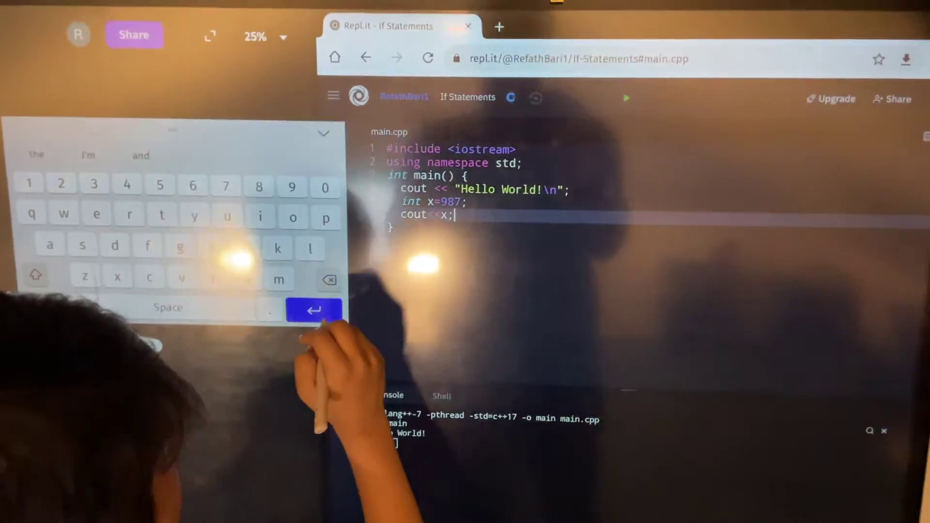
left_click(314, 311)
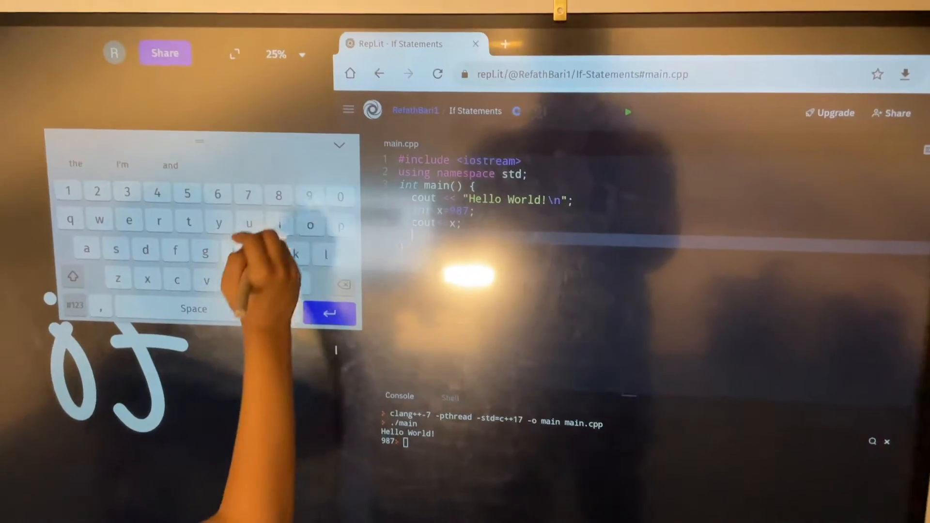
Begin 'if(67' on line 7 as the start of the if condition
left_click(273, 208)
left_click(169, 236)
type("if")
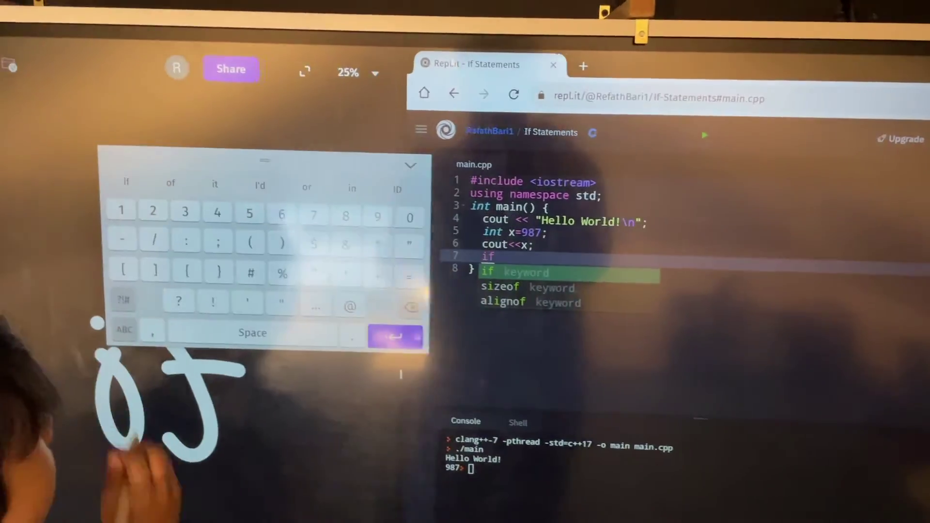
left_click(98, 332)
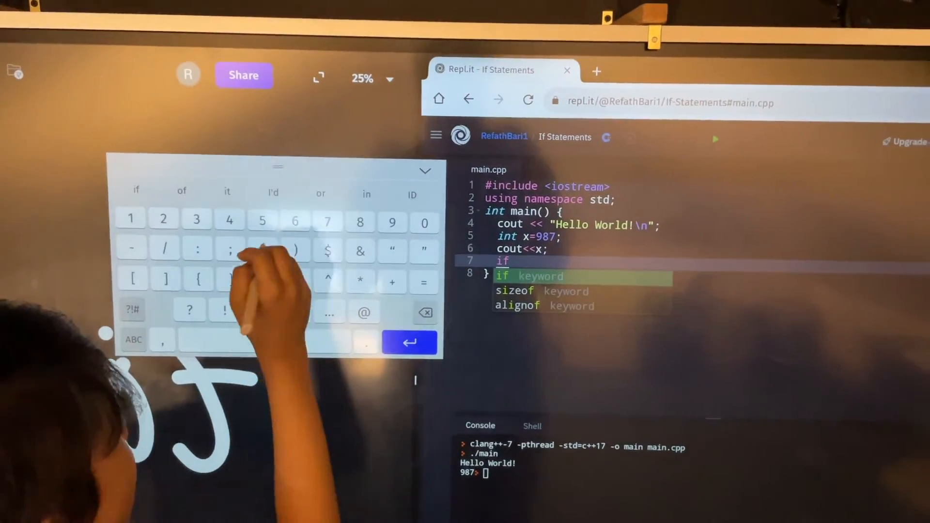
left_click(256, 245)
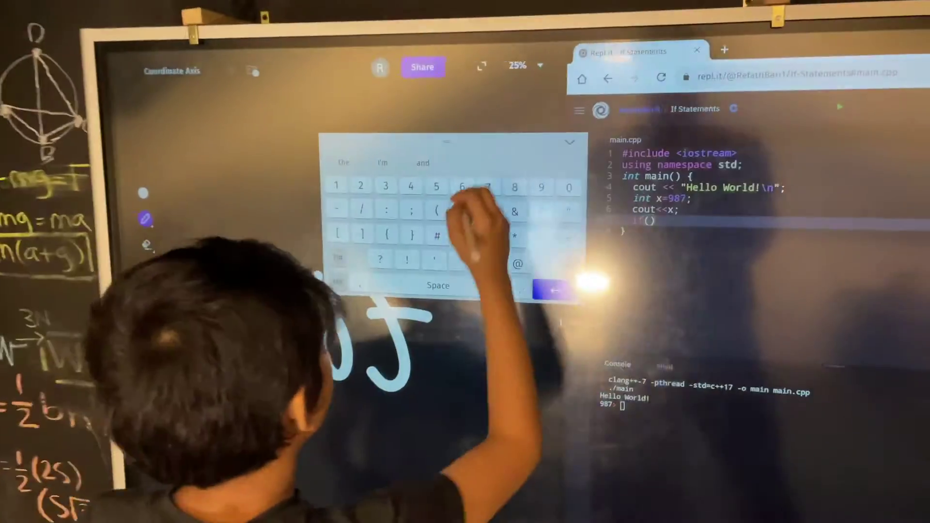
type("()")
left_click(411, 208)
type("67==)")
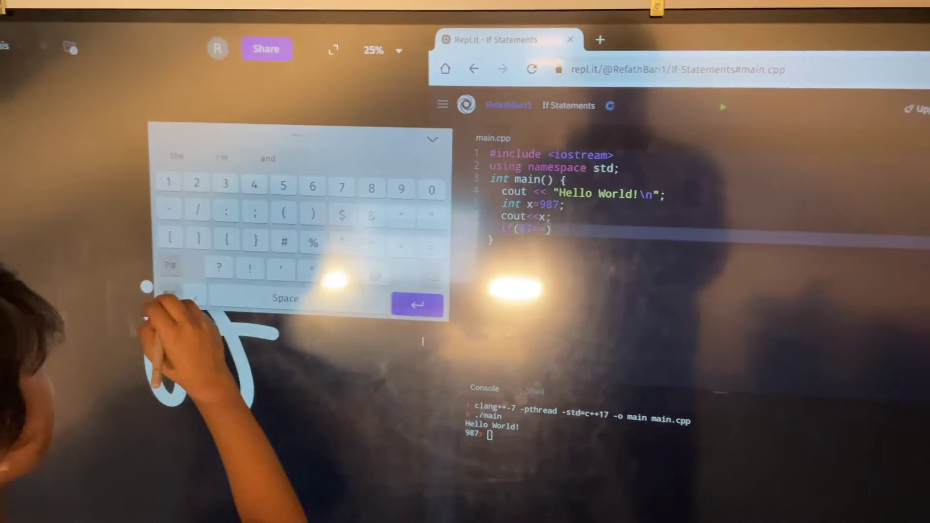
left_click(169, 294)
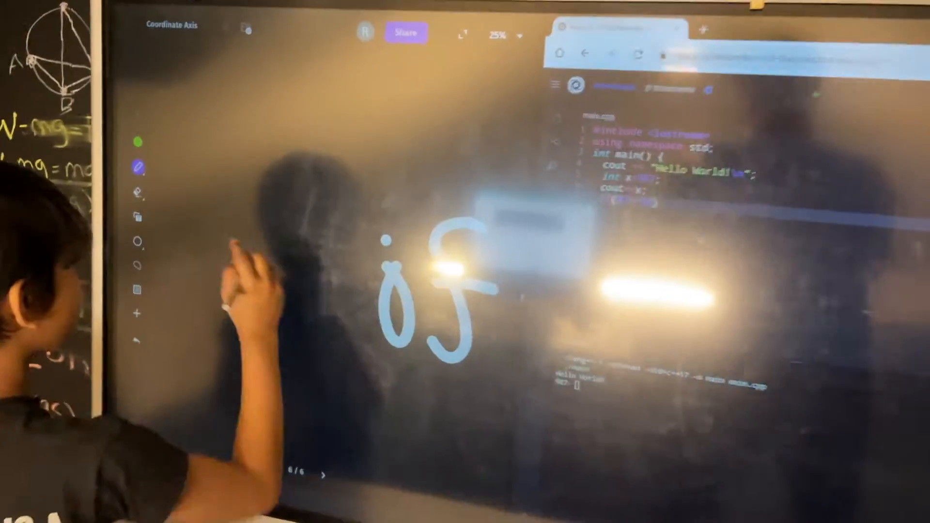
Draw a green checkmark left of the handwritten 'if' and an oval below it
left_click_drag(214, 247, 233, 222)
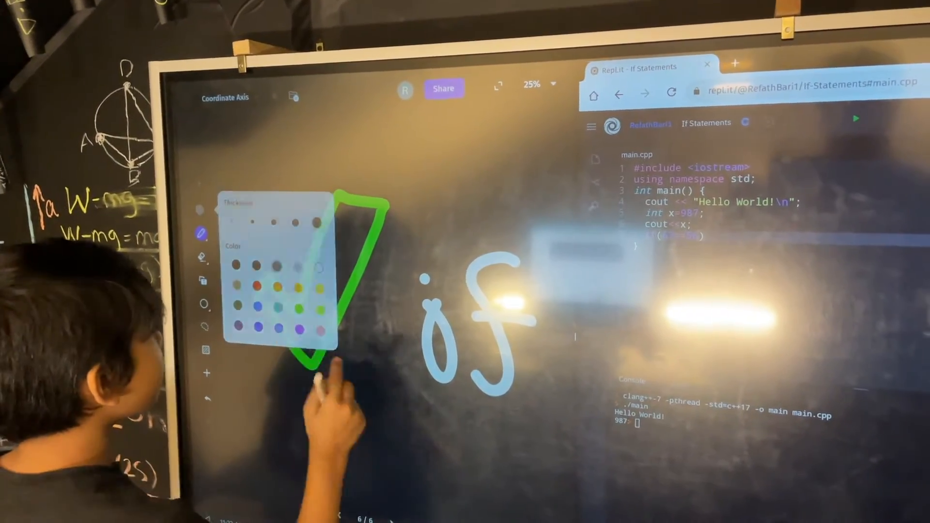
left_click(331, 378)
left_click_drag(273, 381, 356, 406)
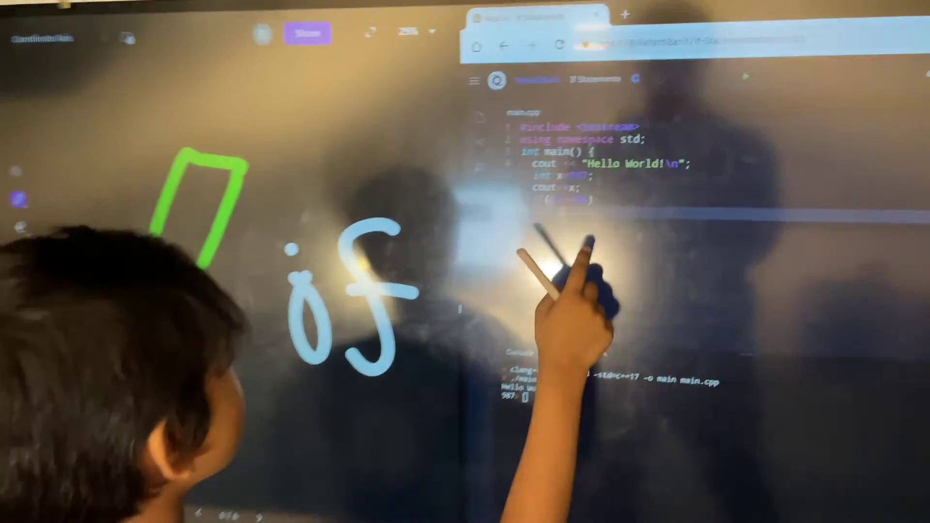
Move the keyboard aside and pick a new pen colour from the palette
left_click(675, 215)
left_click(577, 226)
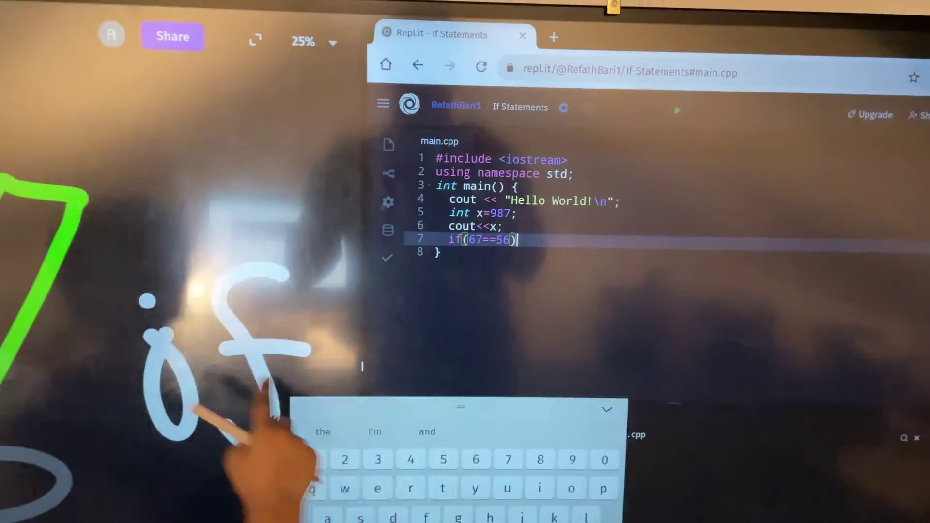
left_click_drag(460, 407, 239, 313)
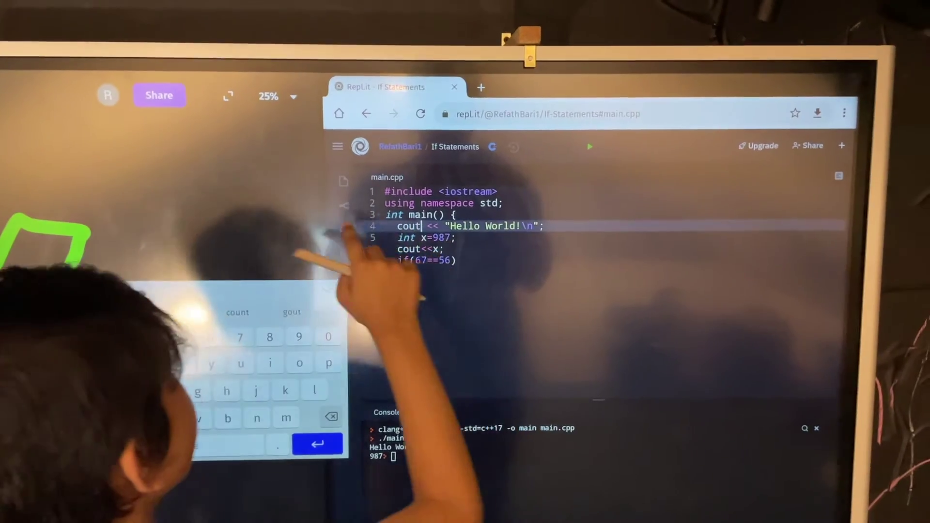
left_click(435, 217)
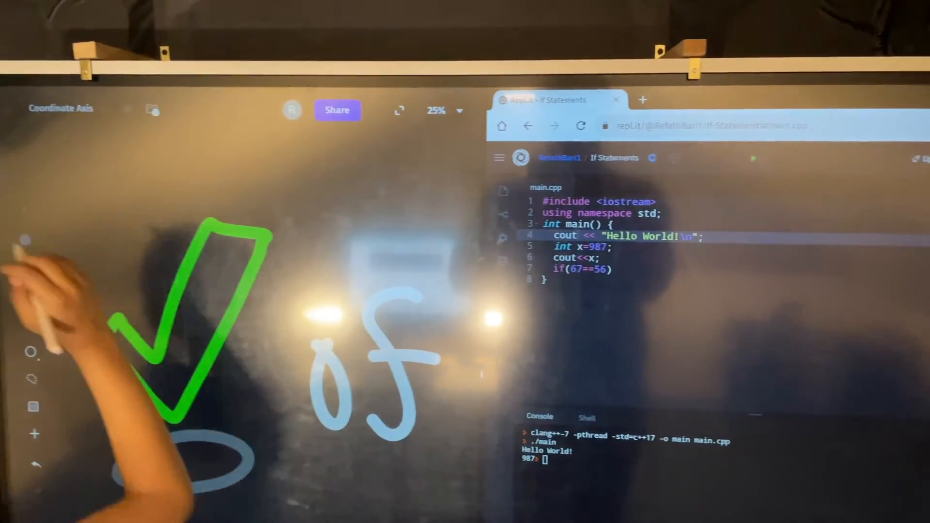
left_click(87, 267)
left_click(184, 327)
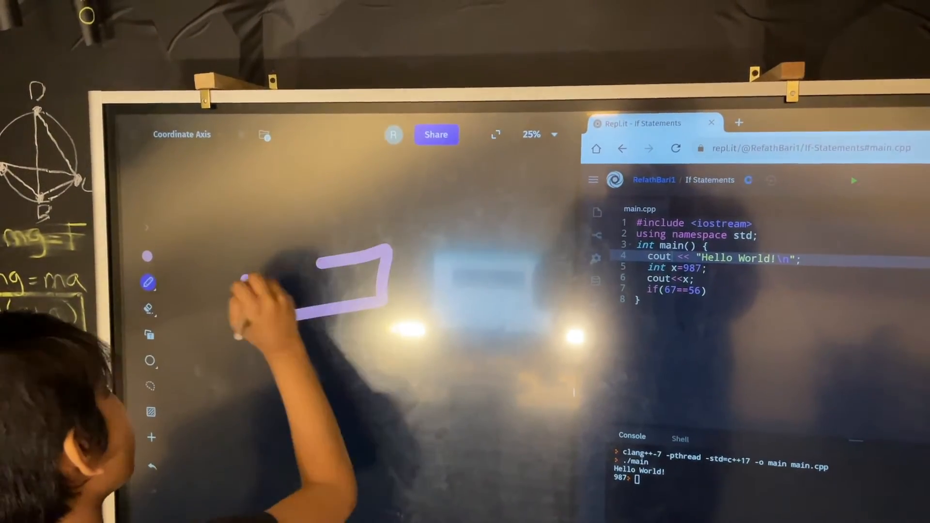
Finish the purple bands, scribble a red zigzag over them, then undo the strokes
left_click_drag(356, 392, 258, 367)
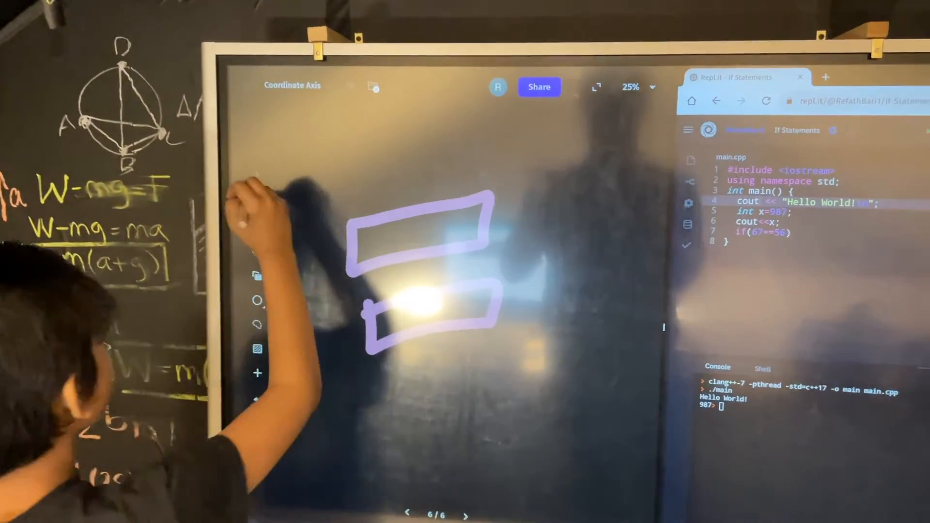
left_click(257, 251)
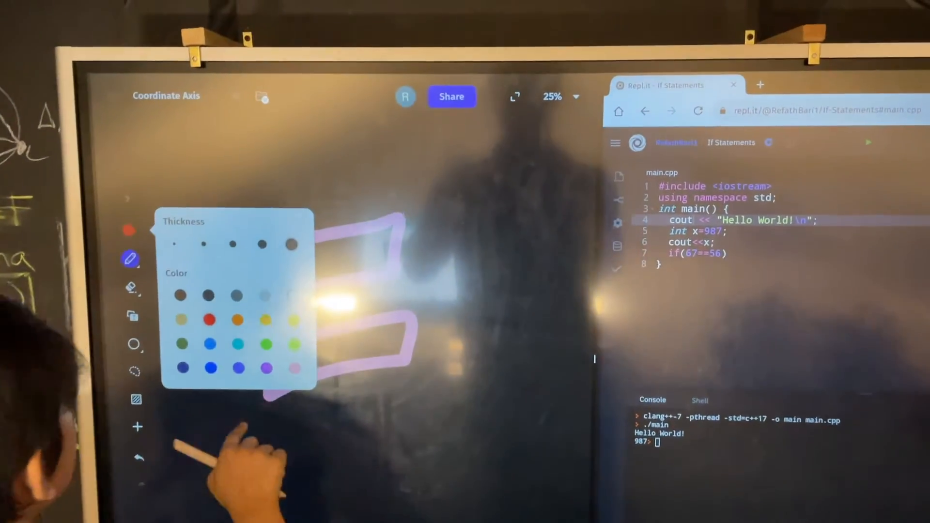
left_click(208, 320)
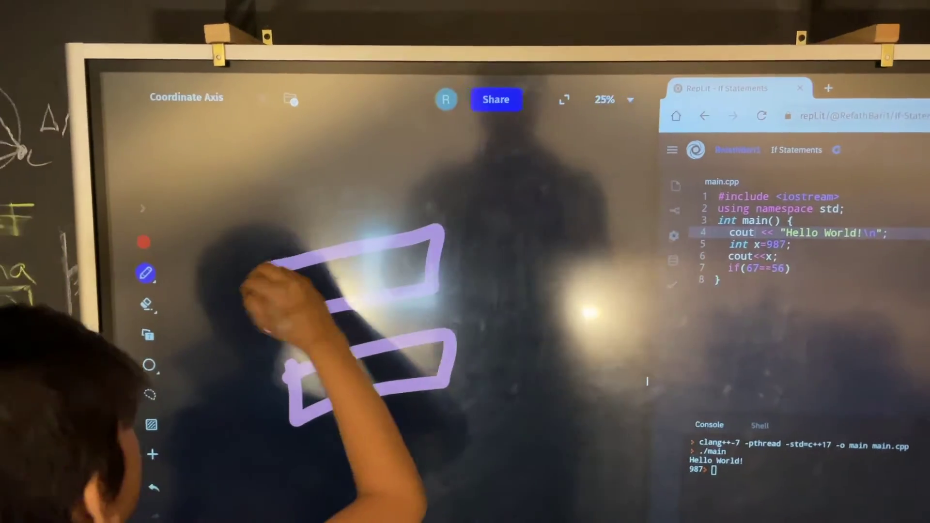
mouse_move(248, 262)
left_mouse_down()
mouse_move(312, 291)
mouse_move(436, 465)
left_mouse_up()
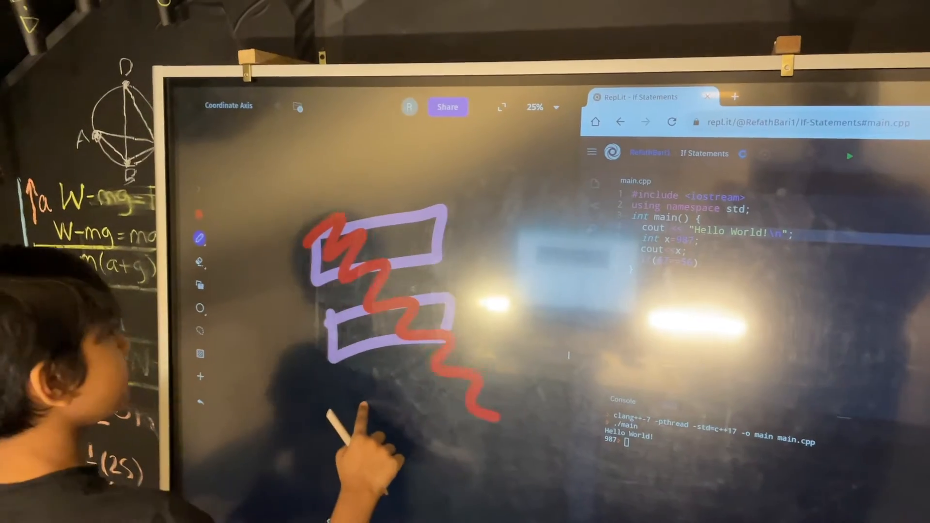
key("ctrl+z")
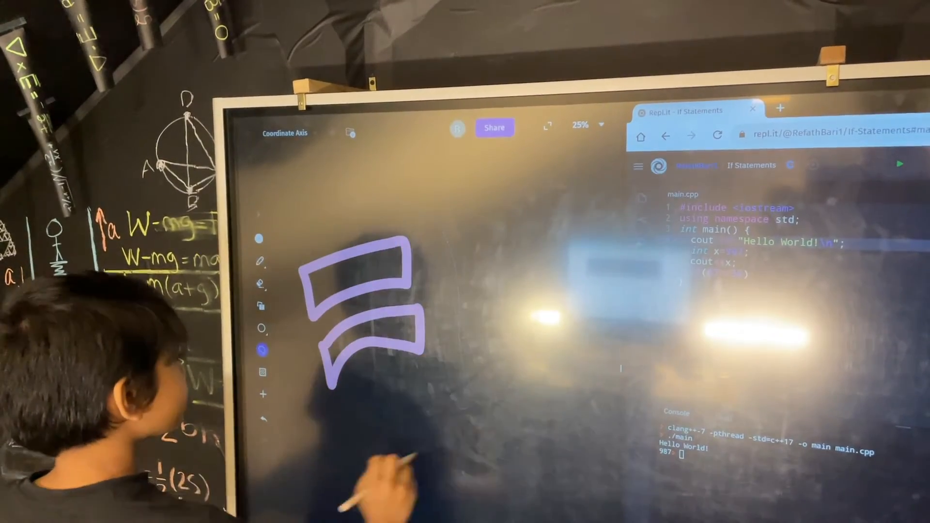
Copy the purple drawing, paste a duplicate to the right, and circle both in green
left_click(313, 291)
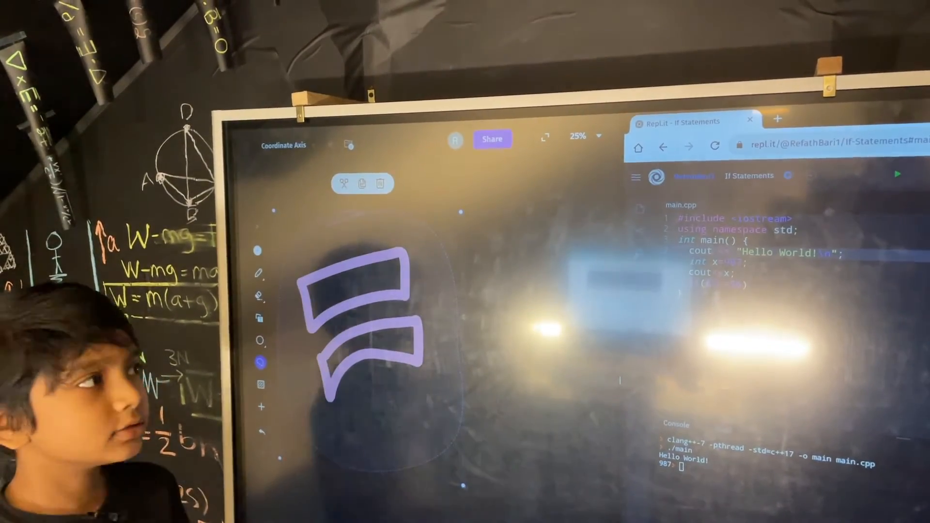
left_click(361, 185)
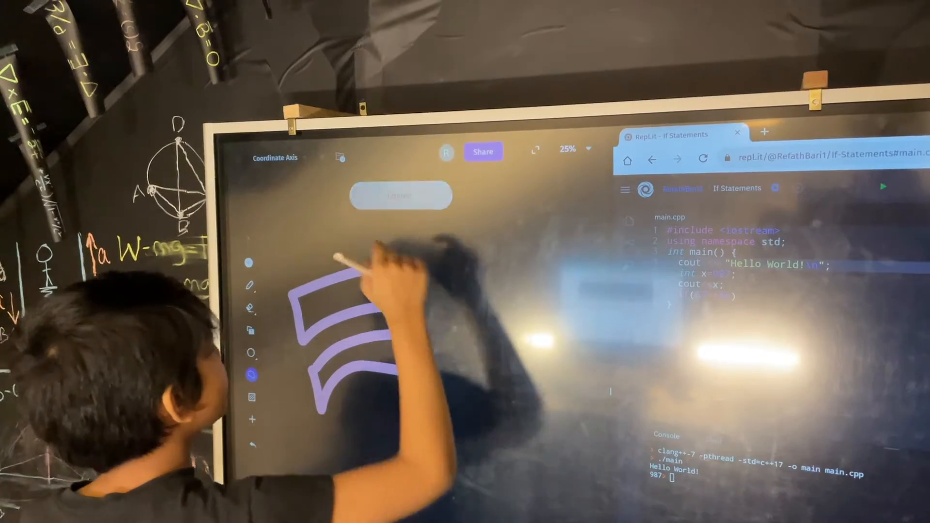
left_click(470, 281)
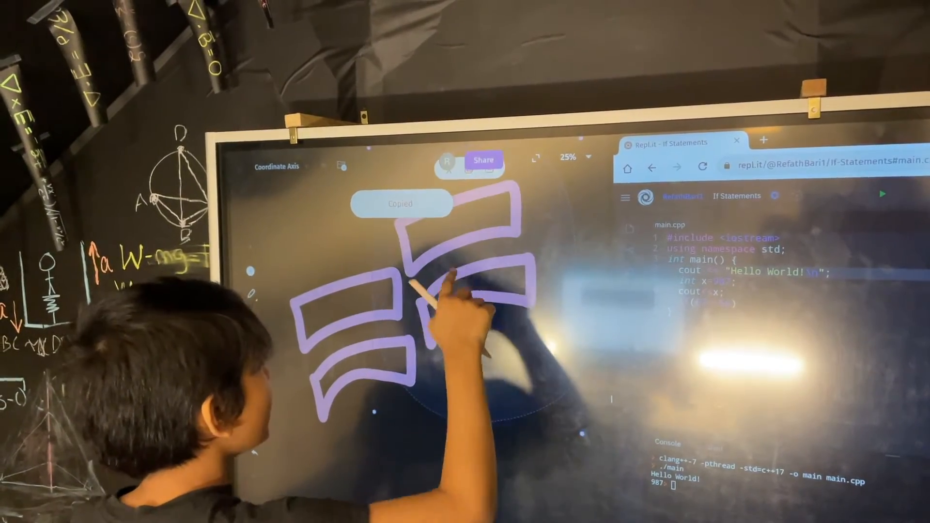
left_click(479, 337)
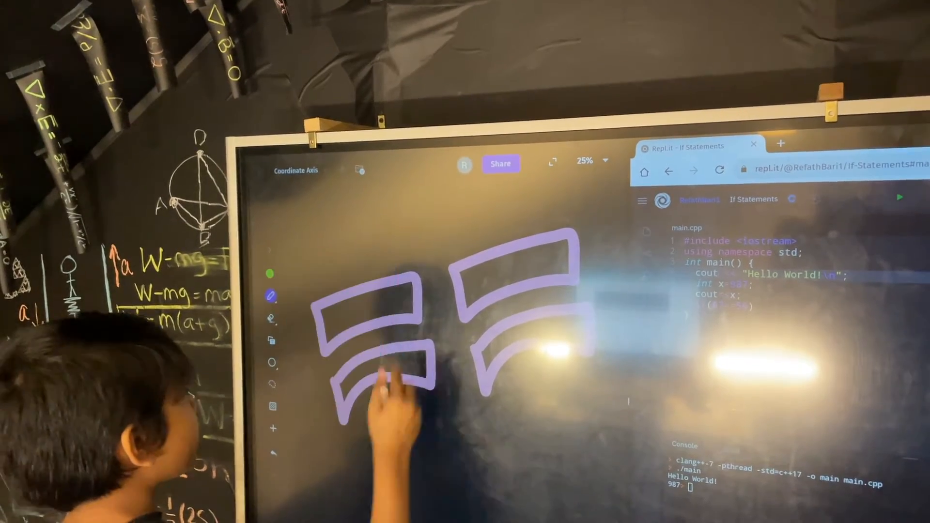
mouse_move(451, 193)
left_mouse_down()
mouse_move(621, 306)
mouse_move(617, 429)
mouse_move(363, 486)
left_mouse_up()
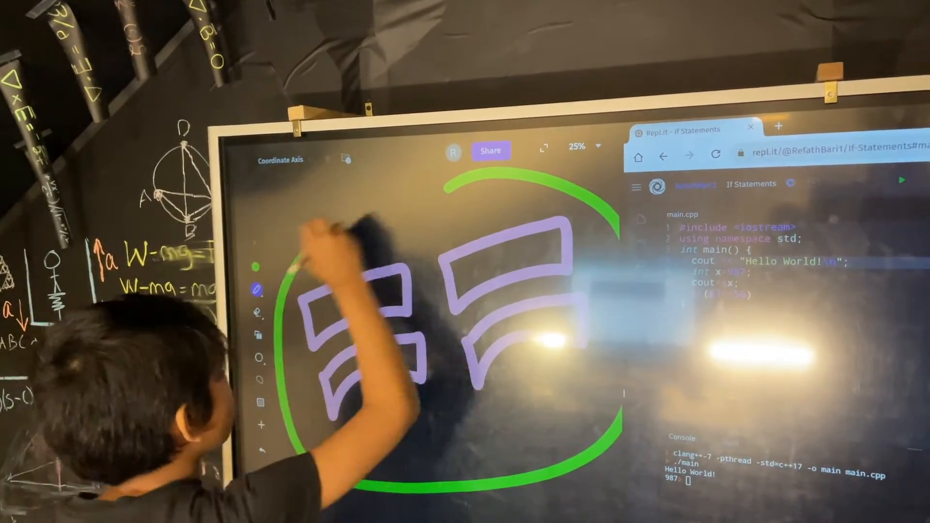
mouse_move(306, 262)
left_mouse_down()
mouse_move(406, 197)
mouse_move(443, 192)
left_mouse_up()
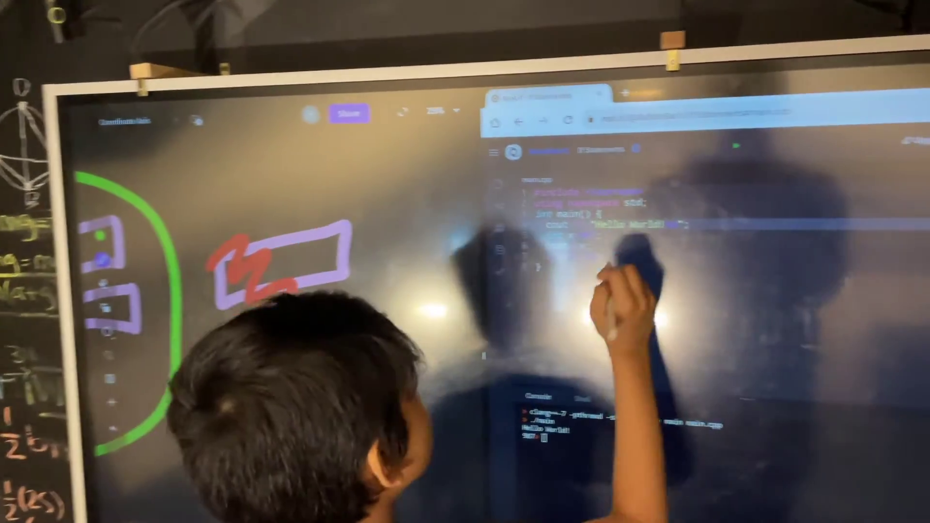
Enlarge the red scribble and draw a blue equals sign below the question mark
left_click(748, 291)
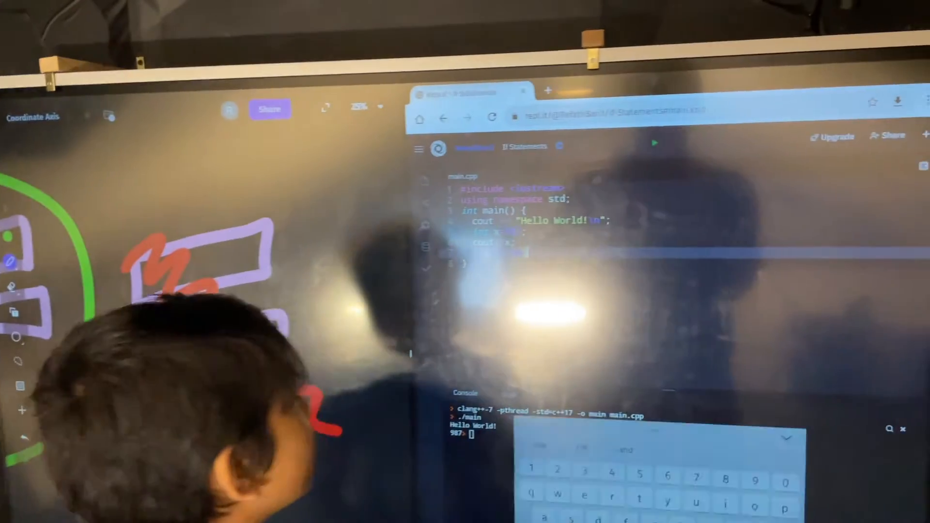
type("if(67==")
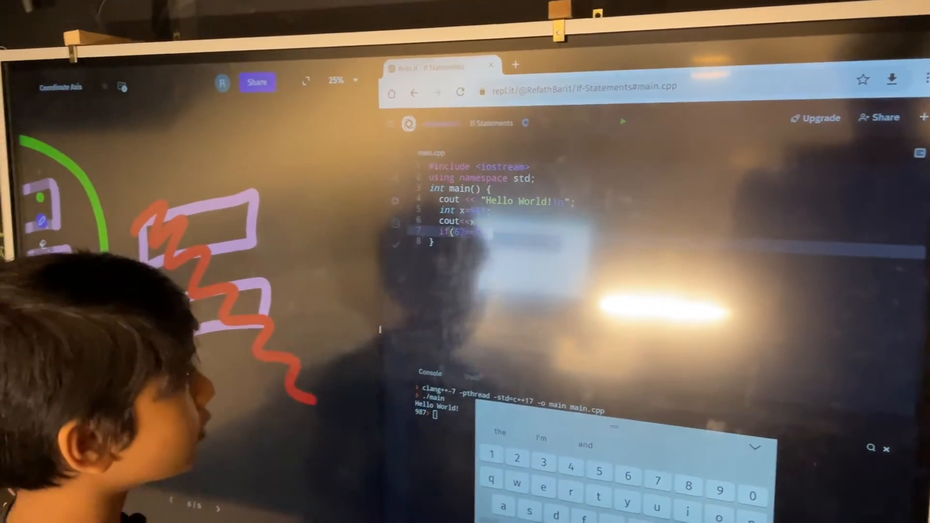
type("56)")
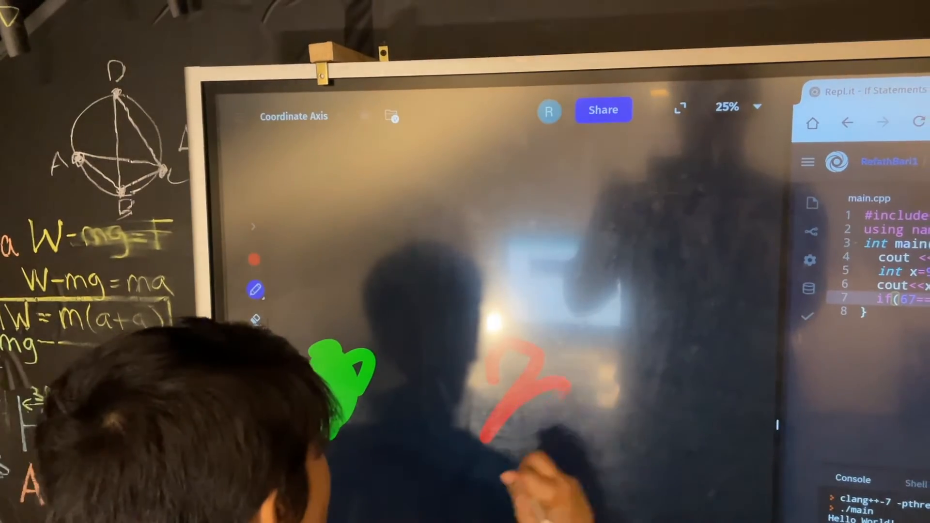
mouse_move(538, 407)
left_mouse_down()
mouse_move(581, 436)
mouse_move(567, 465)
left_mouse_up()
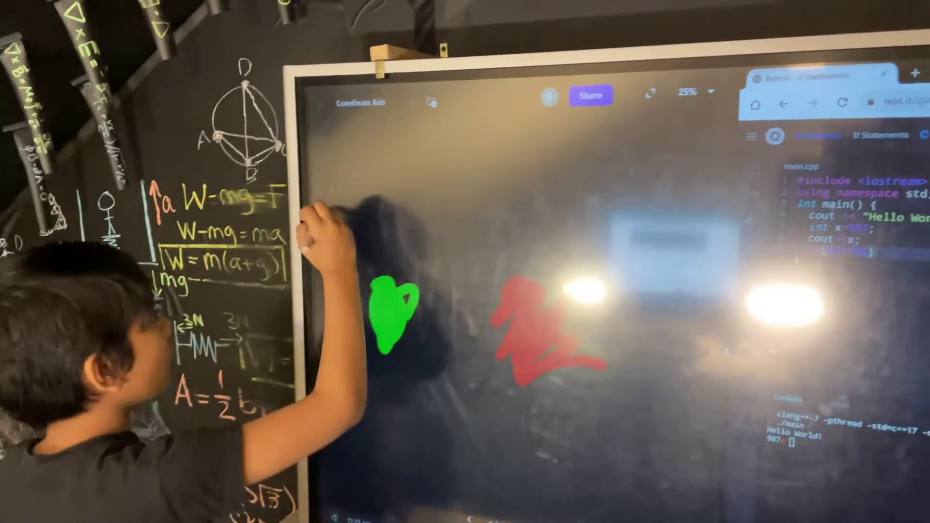
left_click(363, 248)
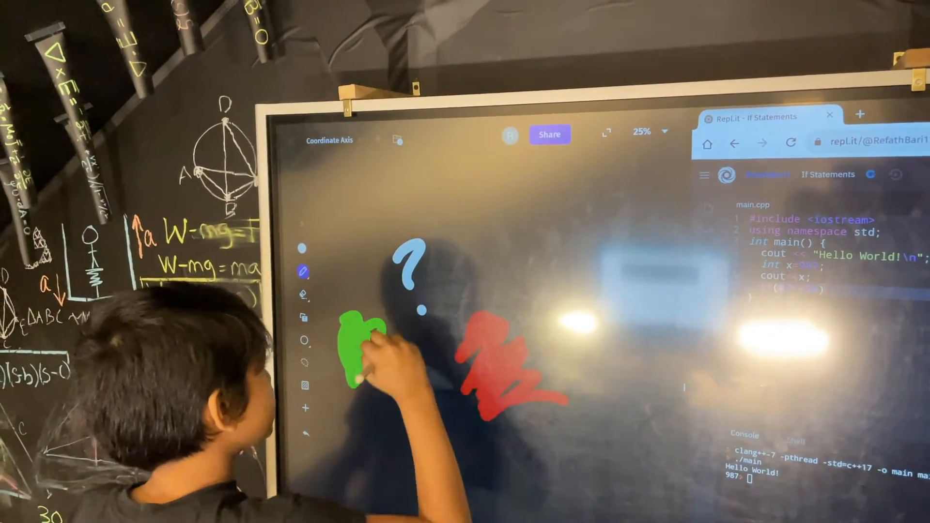
mouse_move(363, 328)
left_mouse_down()
mouse_move(381, 341)
mouse_move(429, 331)
left_mouse_up()
left_click_drag(414, 348, 432, 351)
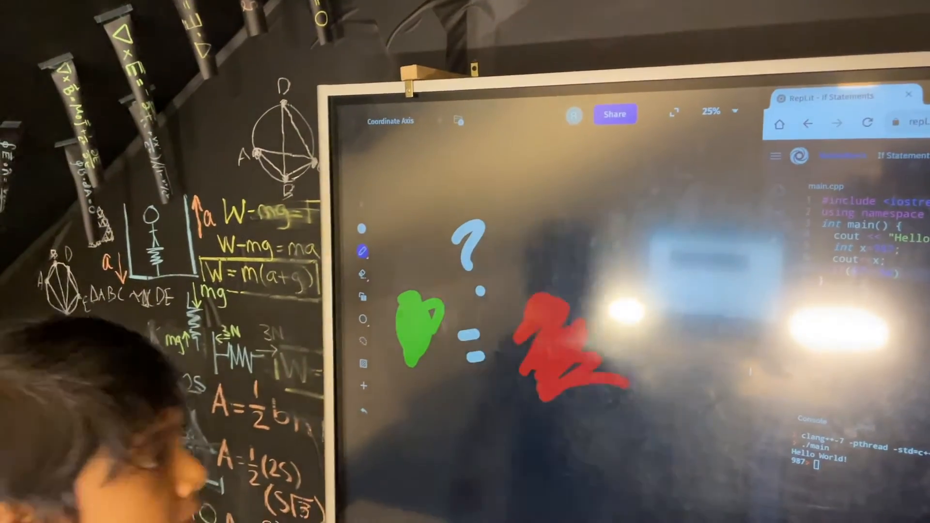
Add the condition if(67==56) with an opening brace on line 7 of main.cpp
left_click(865, 261)
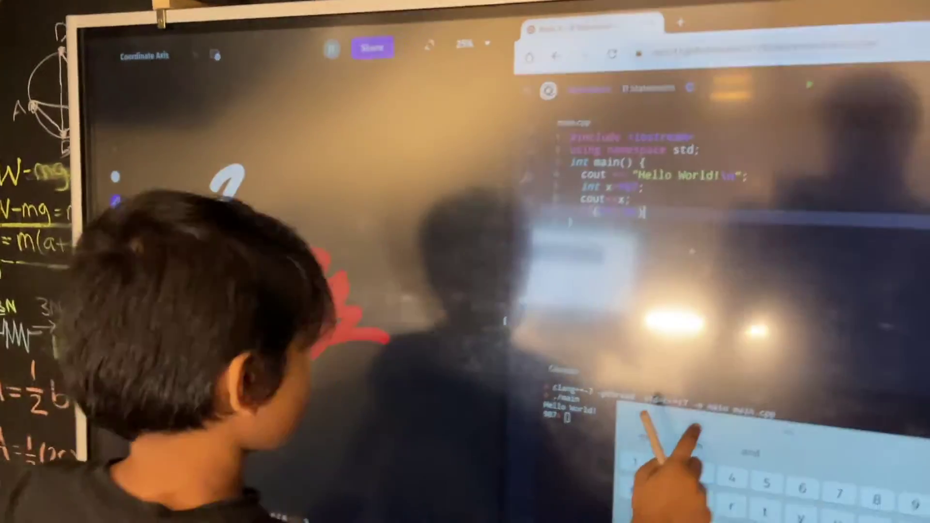
left_click_drag(799, 435, 276, 364)
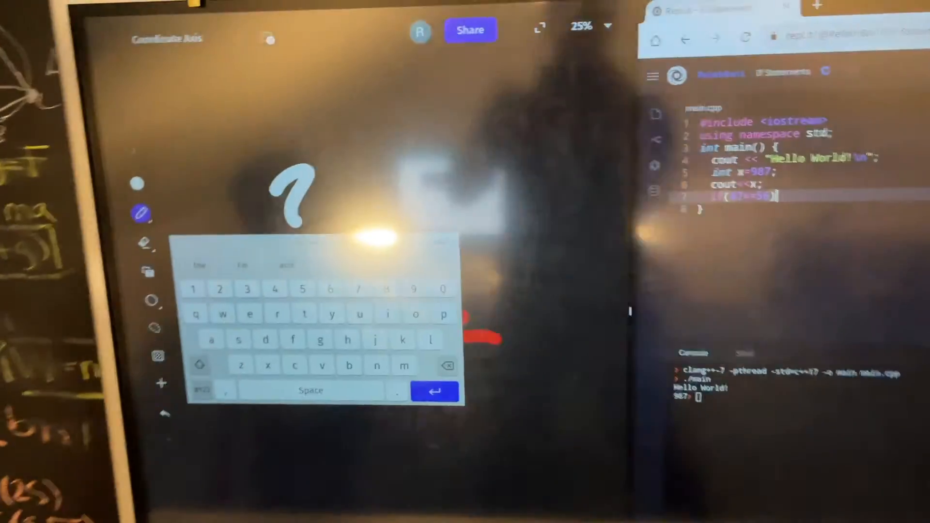
left_click(202, 390)
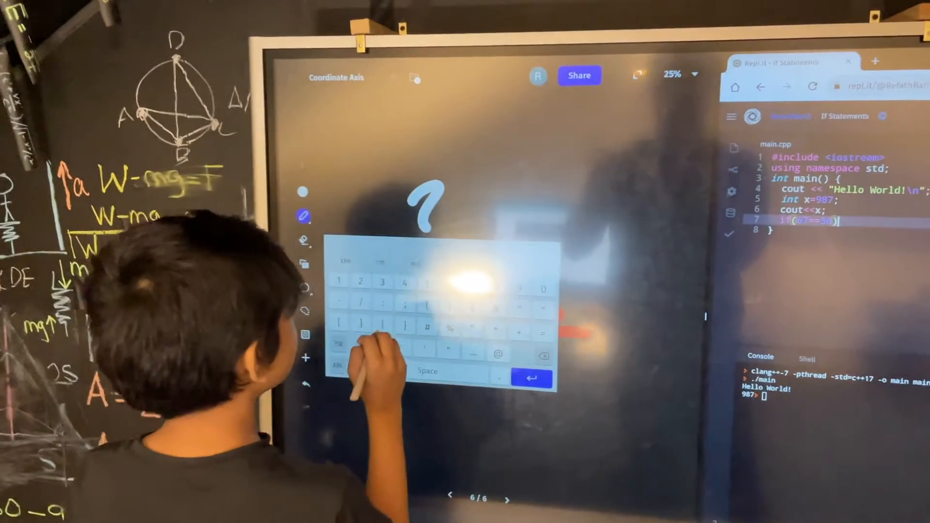
type("{")
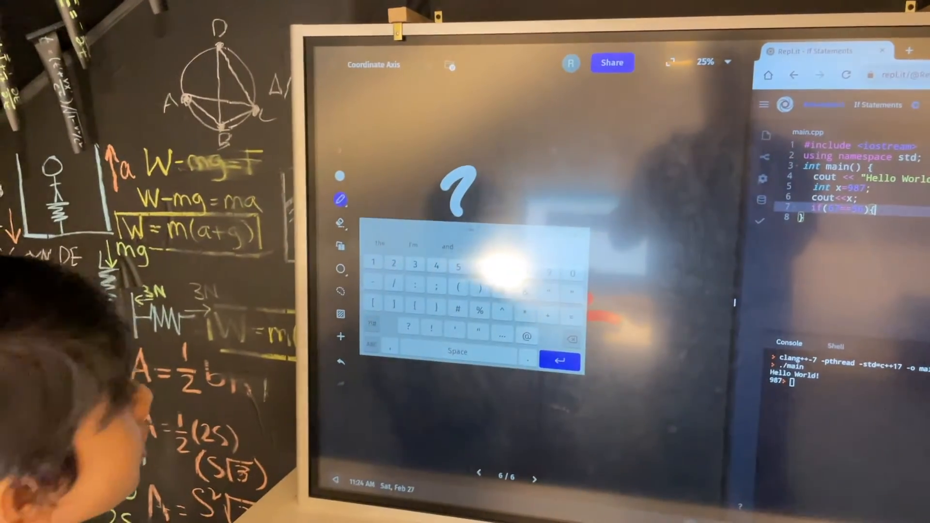
type("}")
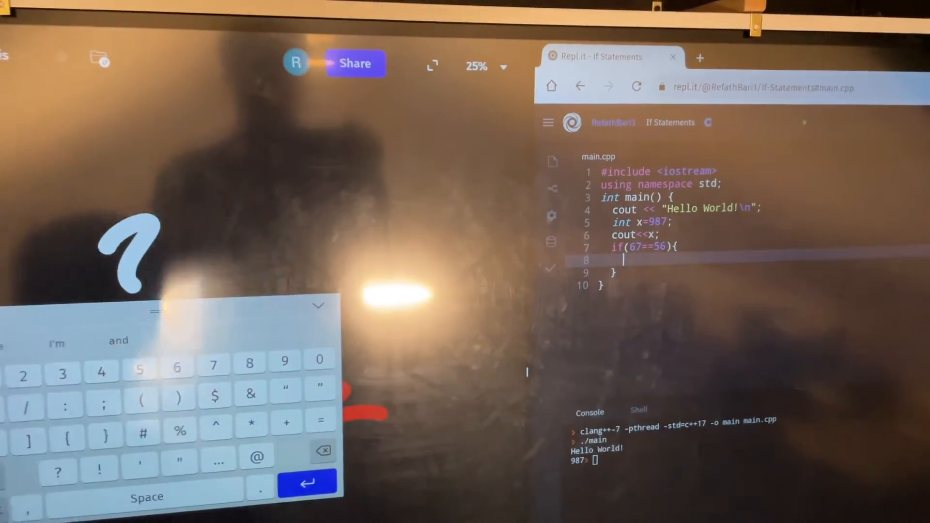
type("cout")
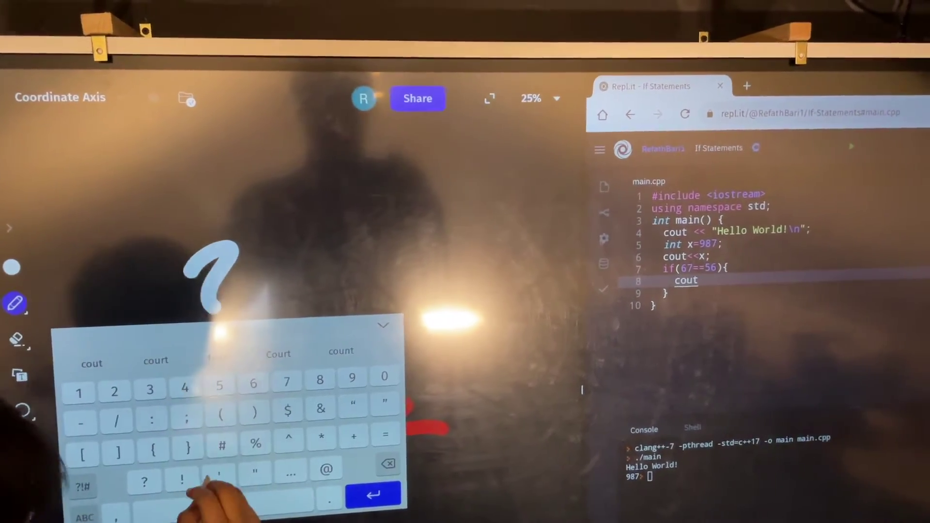
Write cout<<"\nThis is an extraneous line of text"; inside the if block on line 8
left_click(94, 512)
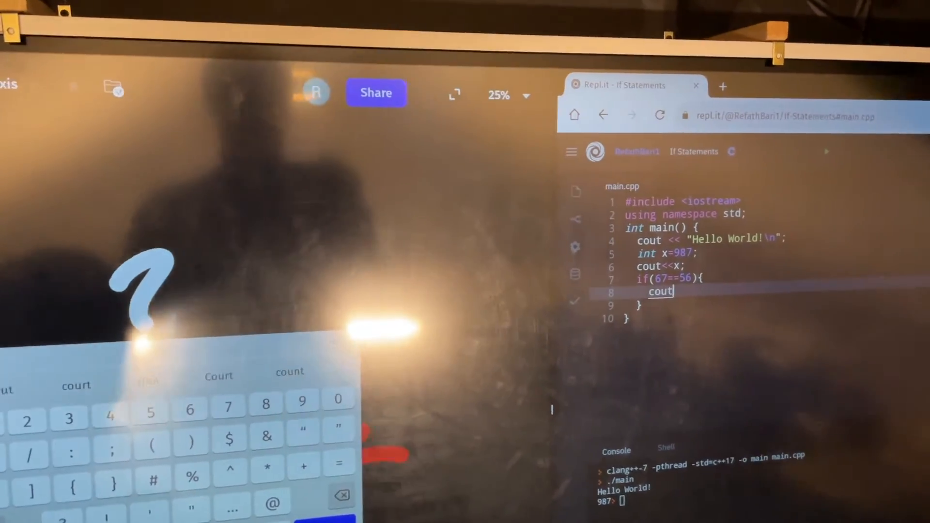
key("BackSpace")
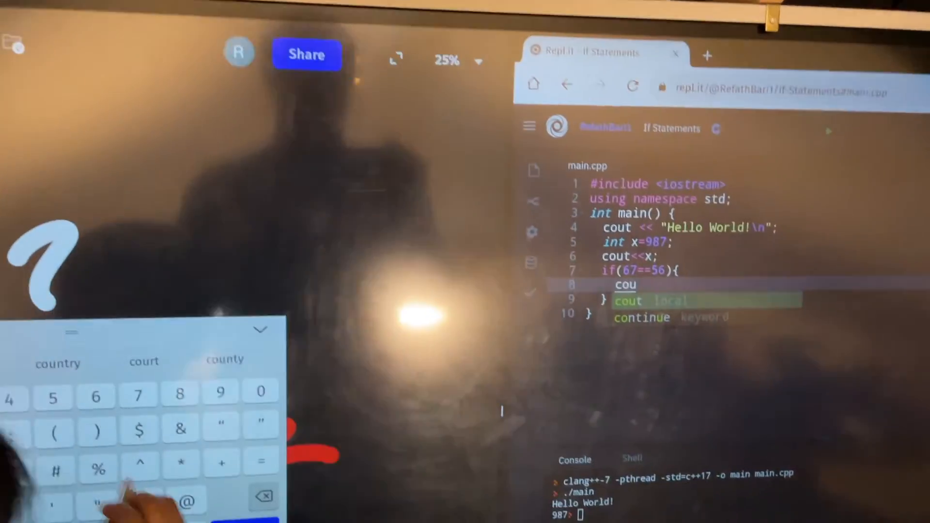
type("t")
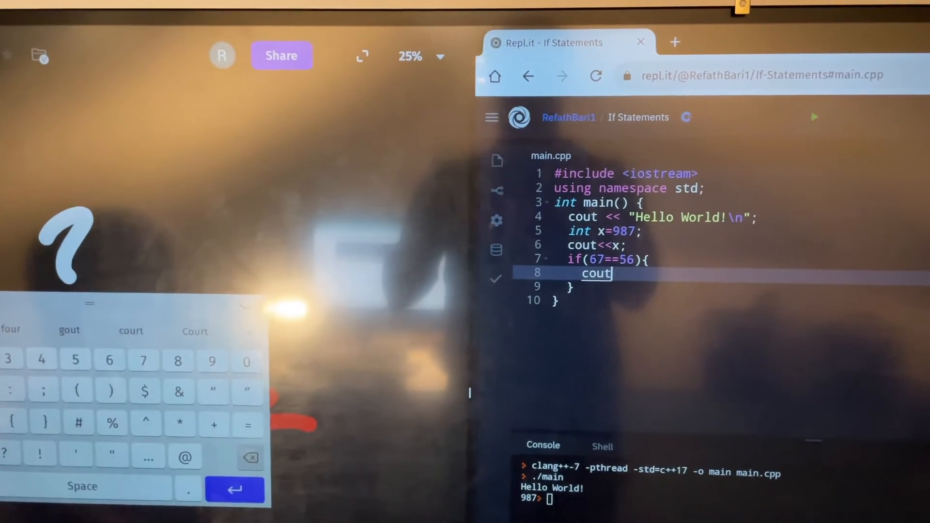
type("<<")
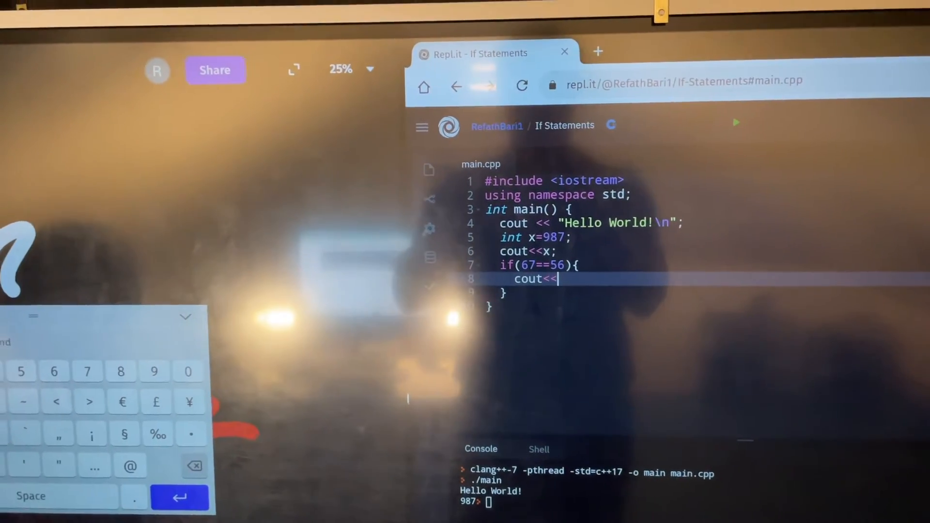
type("\"")
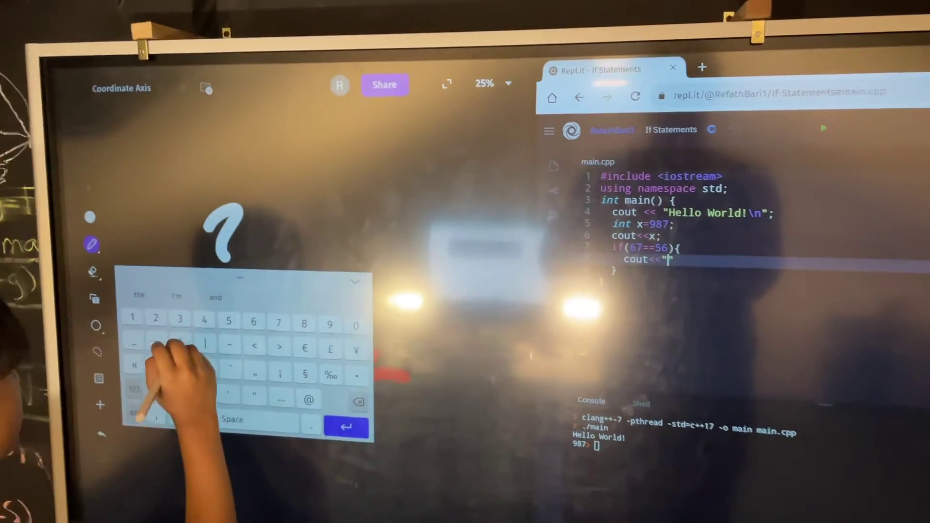
left_click(23, 469)
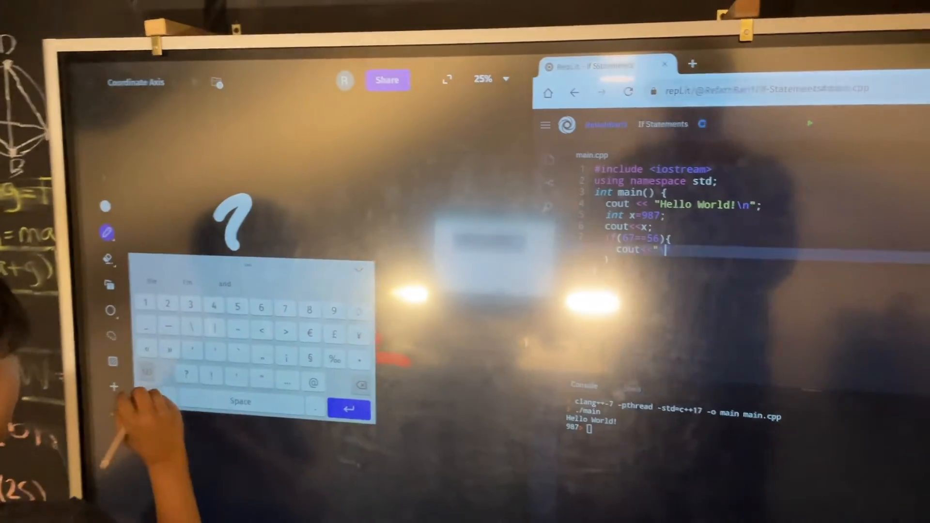
type("a")
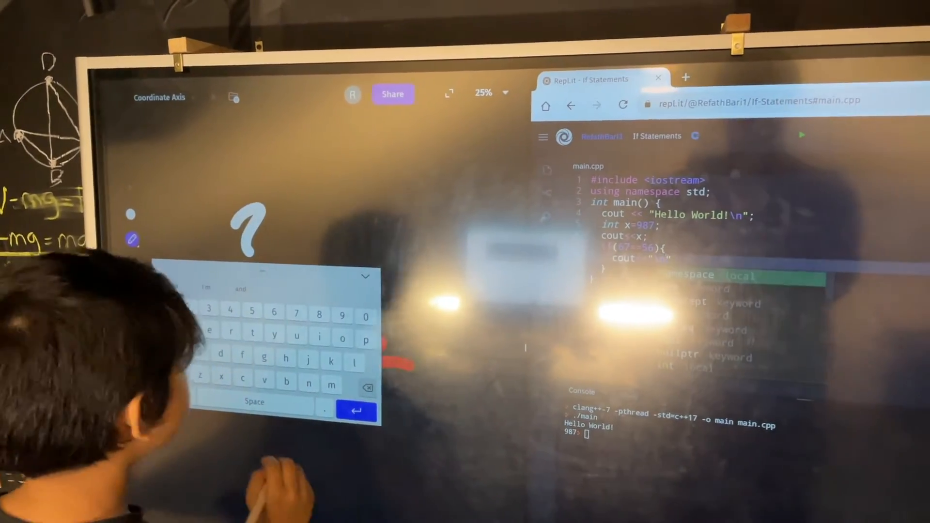
type("\\nTh")
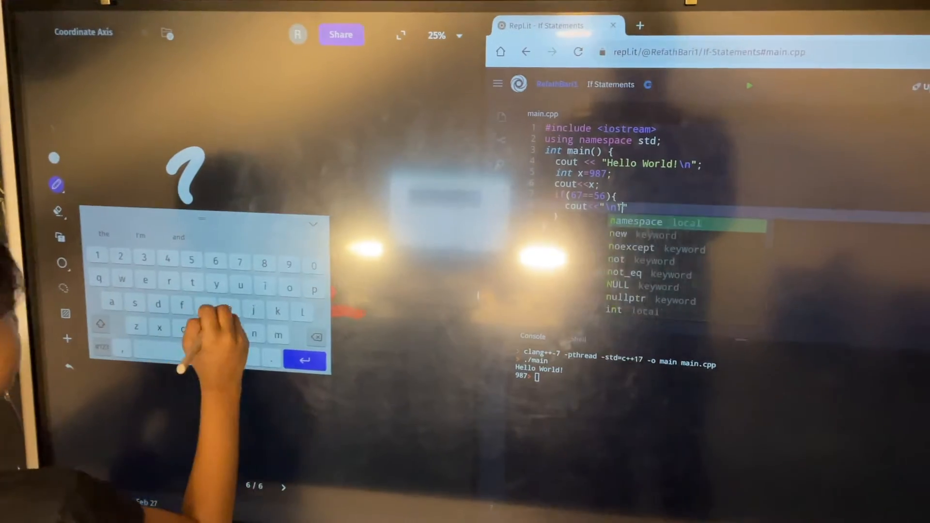
type("is ")
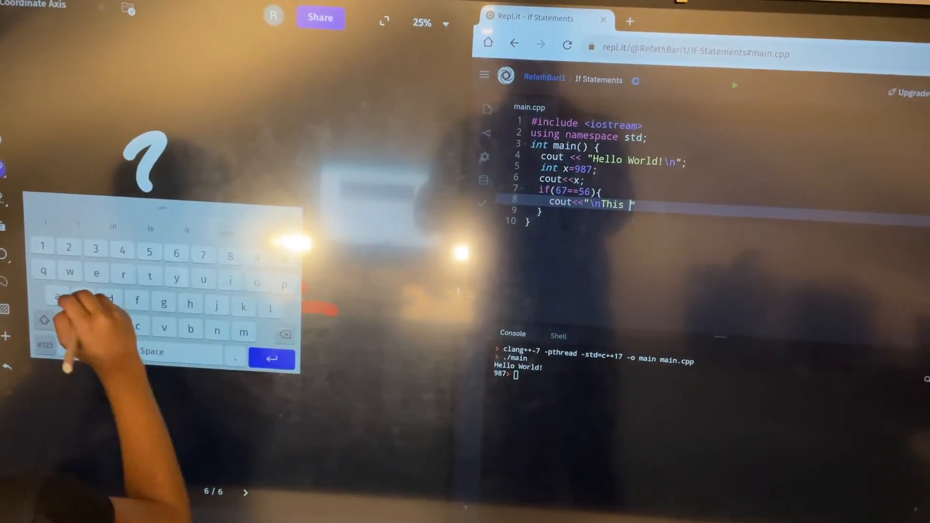
type(" an")
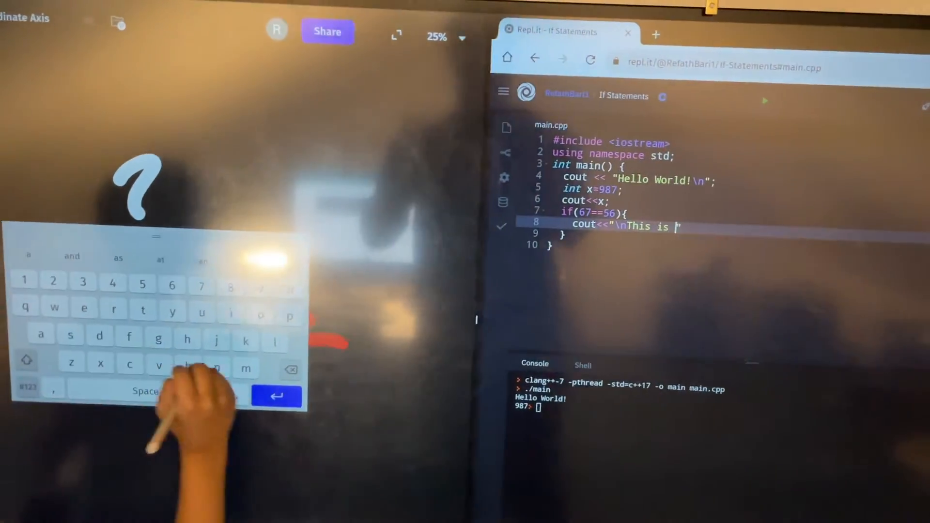
type(" extra")
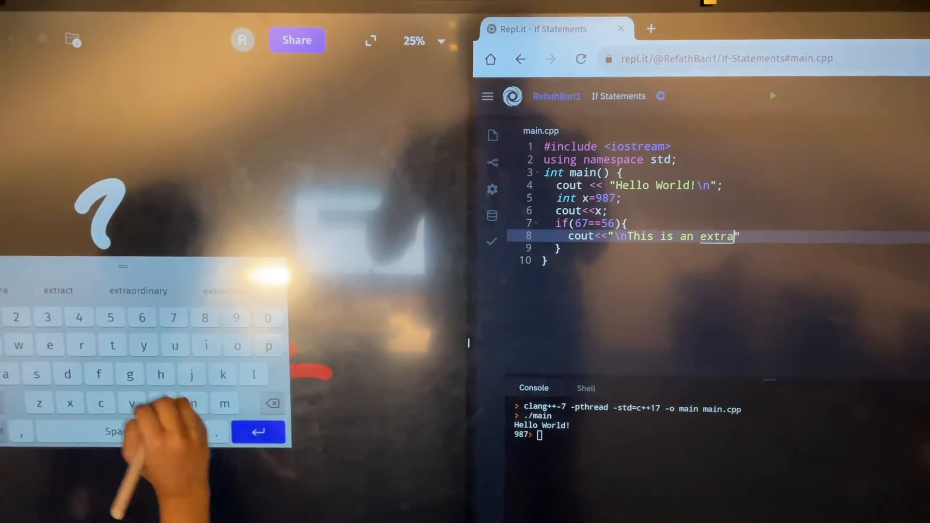
type("neous")
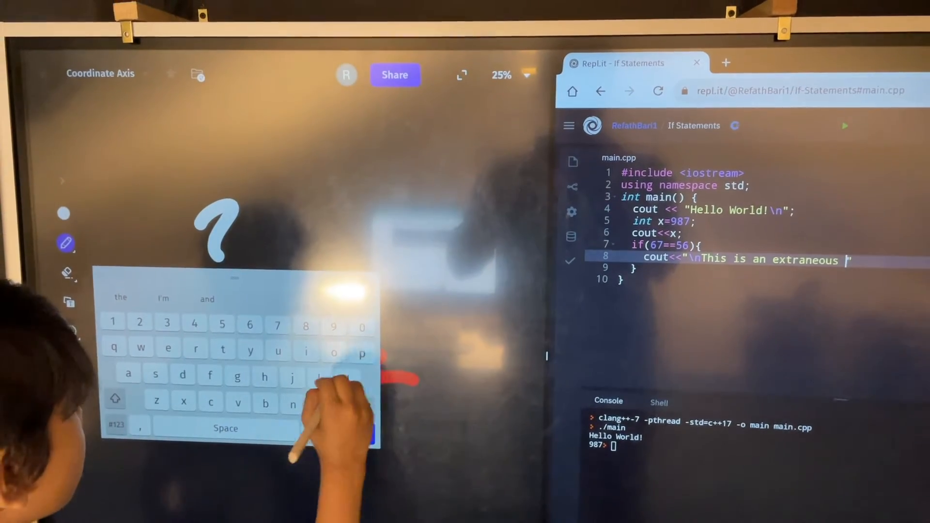
type(" line of text")
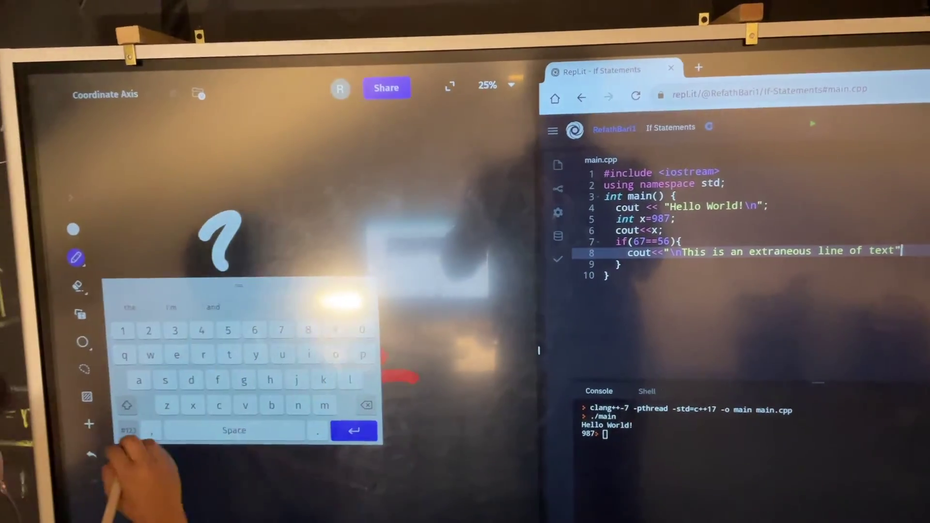
left_click(99, 432)
type(";")
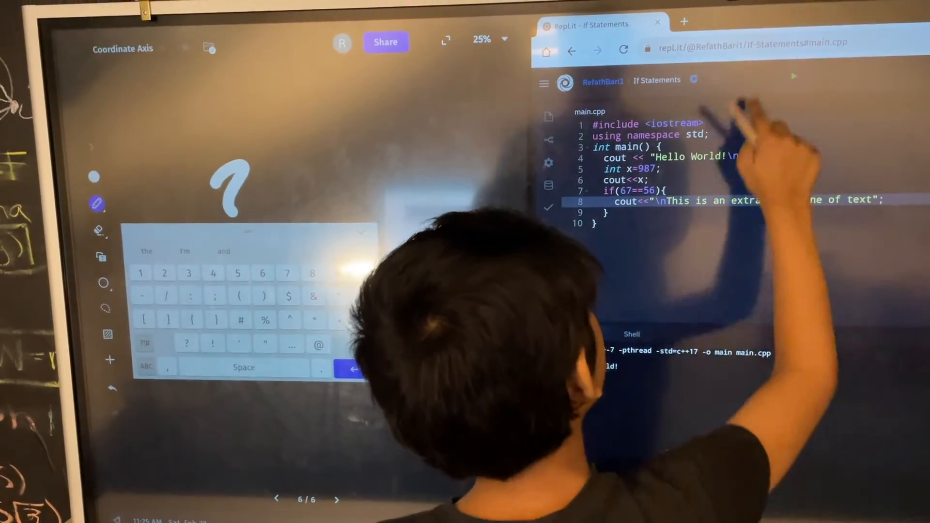
Run the program so the extraneous line prints below 987 in the console
left_click(793, 76)
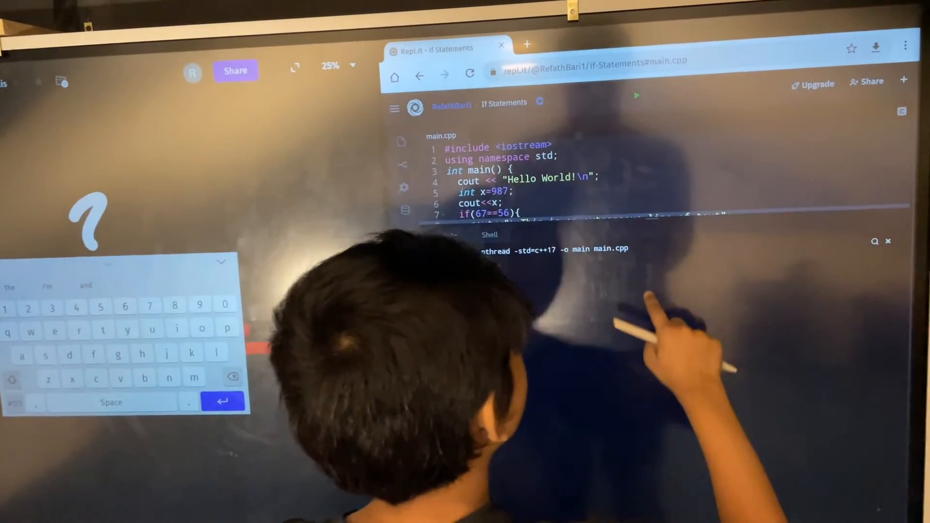
left_click_drag(654, 226, 653, 327)
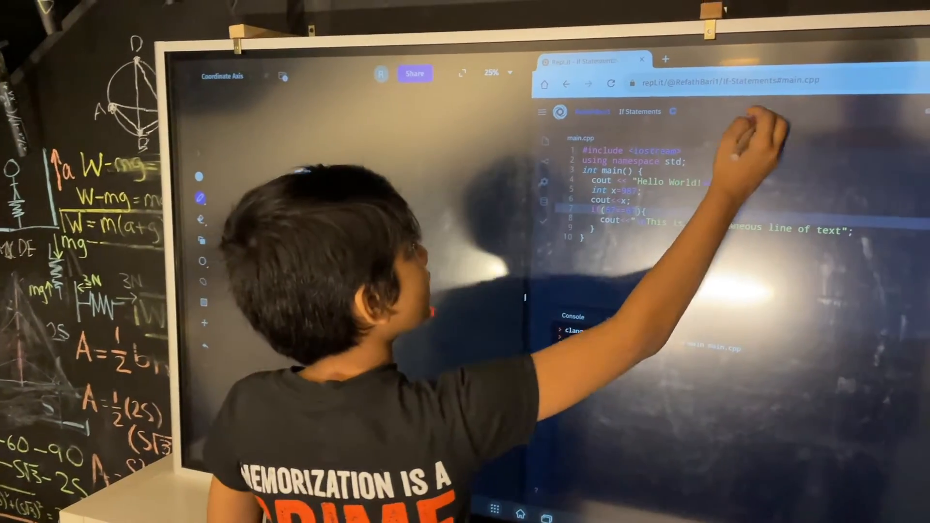
left_click(749, 128)
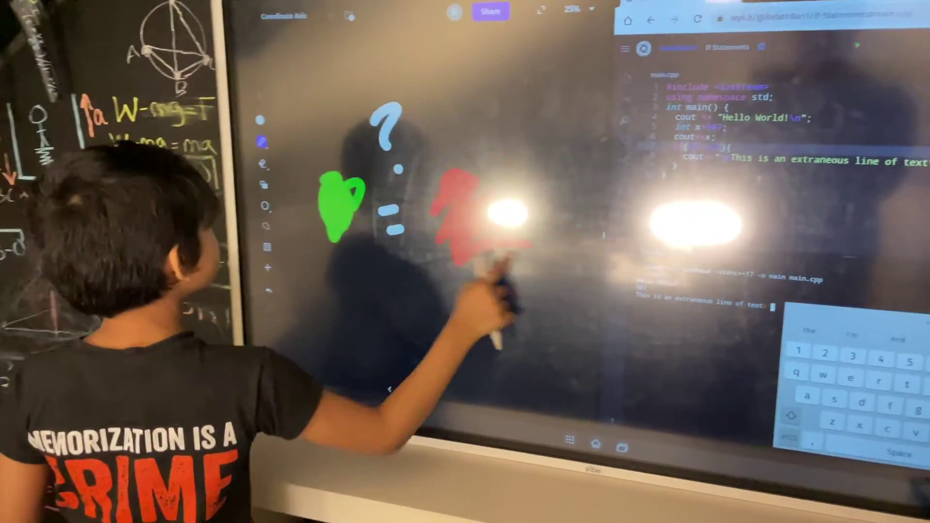
left_click_drag(494, 218, 379, 203)
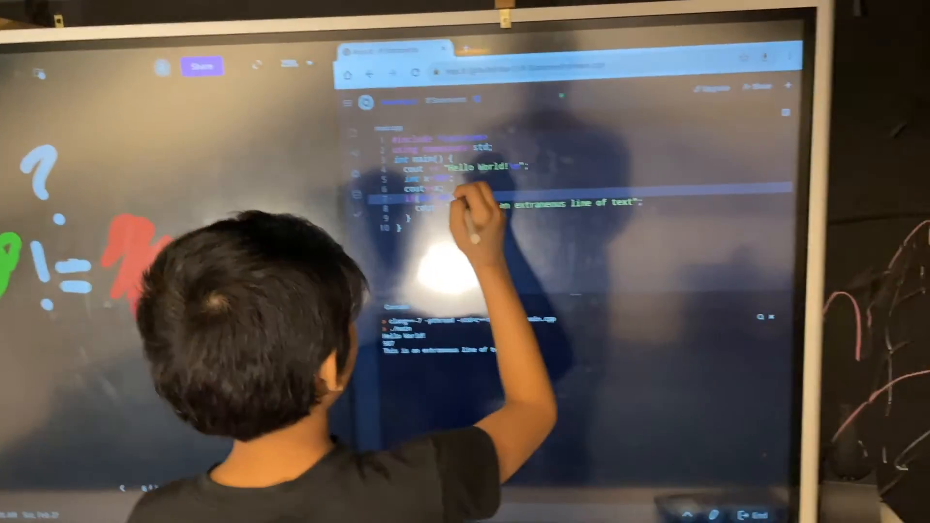
Change the condition on line 7 to 67!=67 and run, so the extraneous line no longer prints
left_click(459, 194)
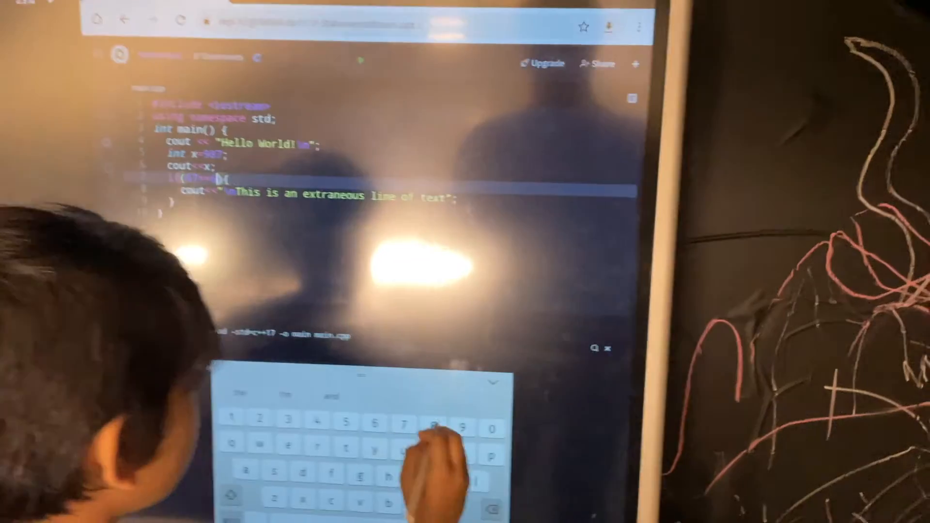
type("68")
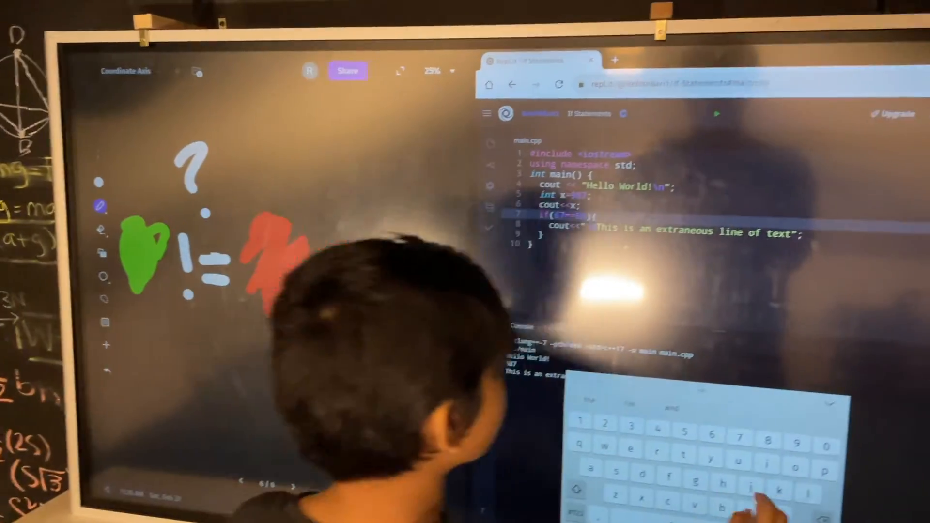
key("BackSpace")
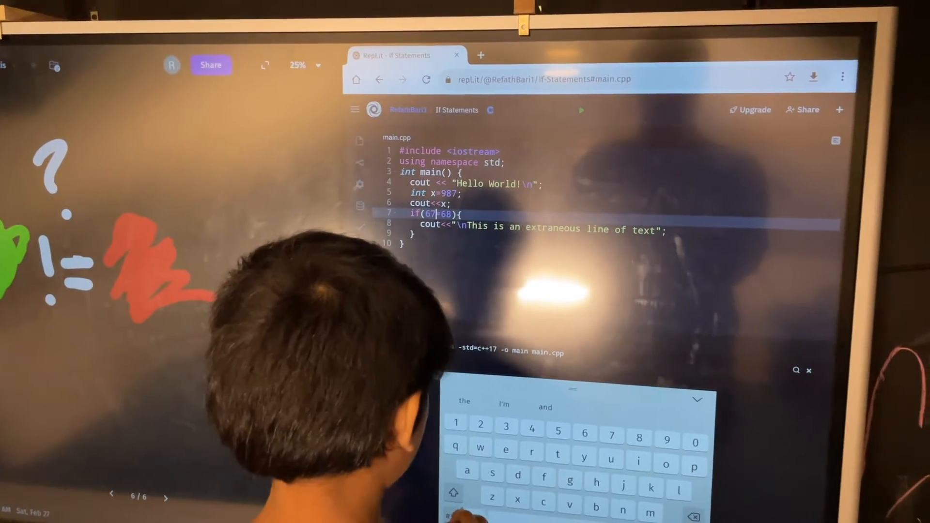
left_click(454, 514)
type("!")
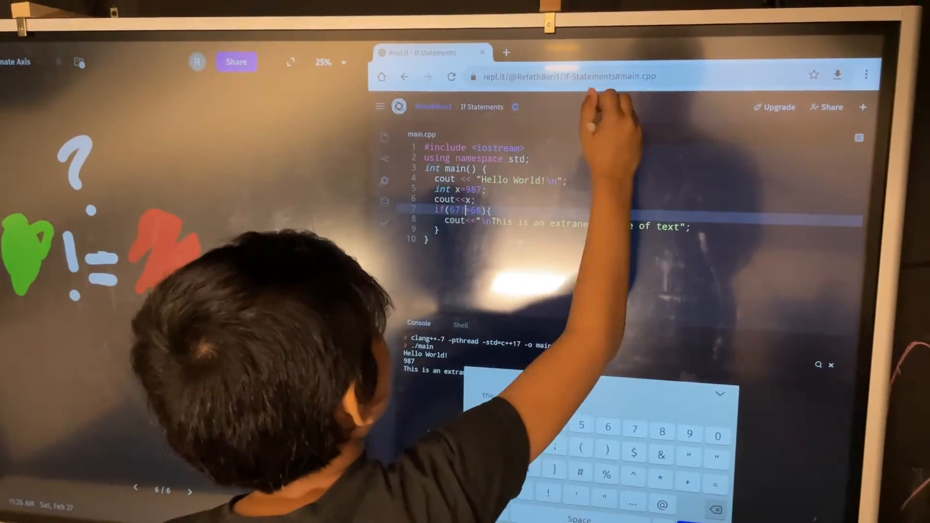
left_click(604, 107)
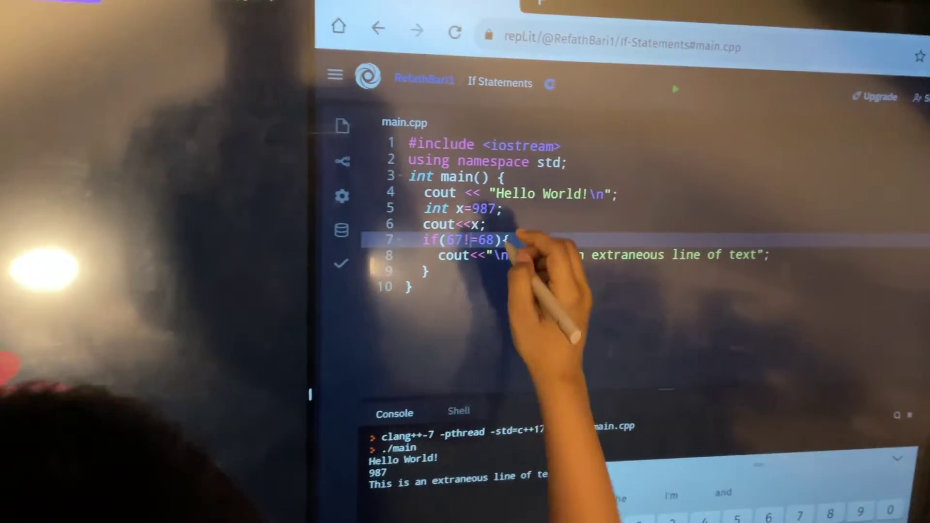
Remove the stray 7 from 677 in the line 7 condition
left_click(497, 239)
type("77")
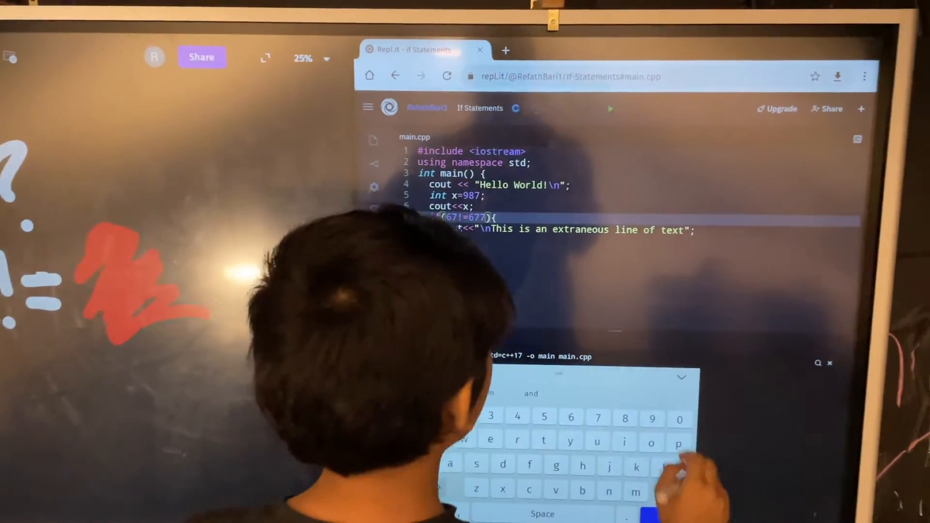
key("BackSpace")
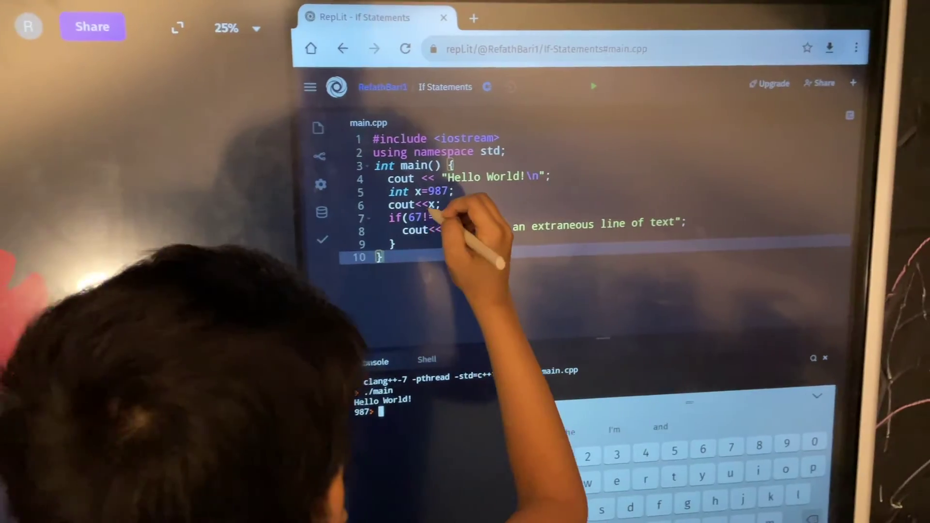
Change the condition to 67<=677 and run so the extraneous line prints again
left_click(441, 217)
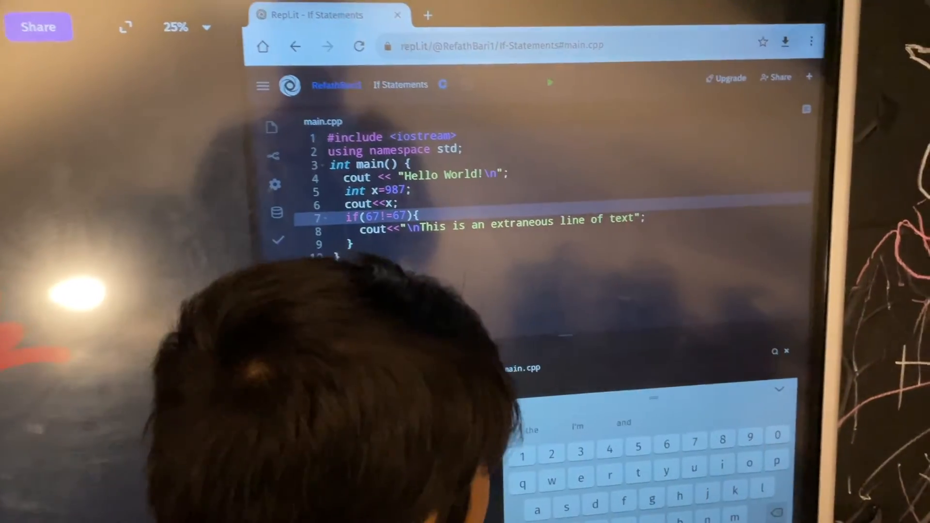
key("BackSpace")
key("BackSpace")
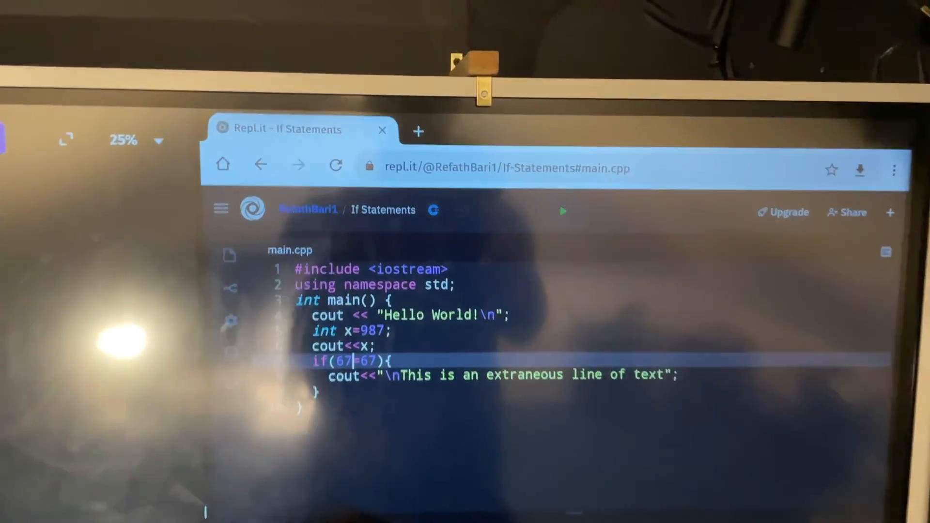
type("=")
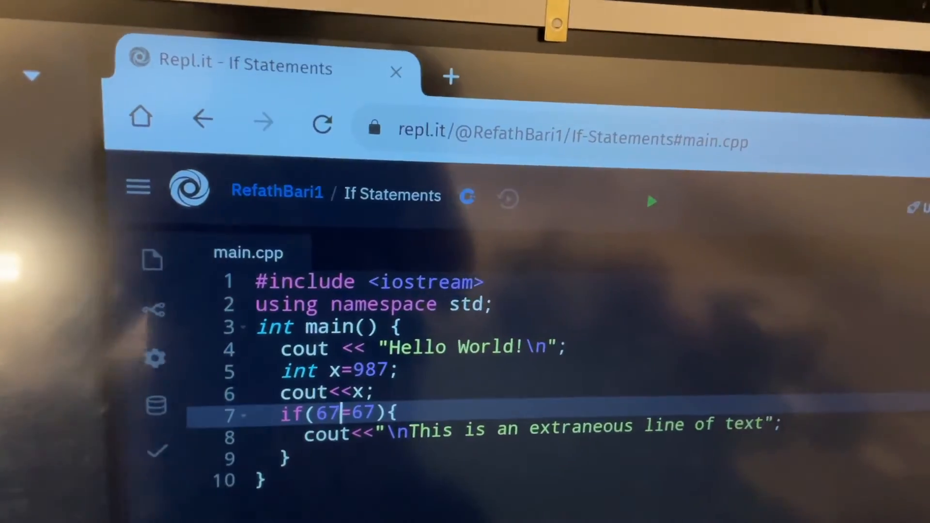
type("<")
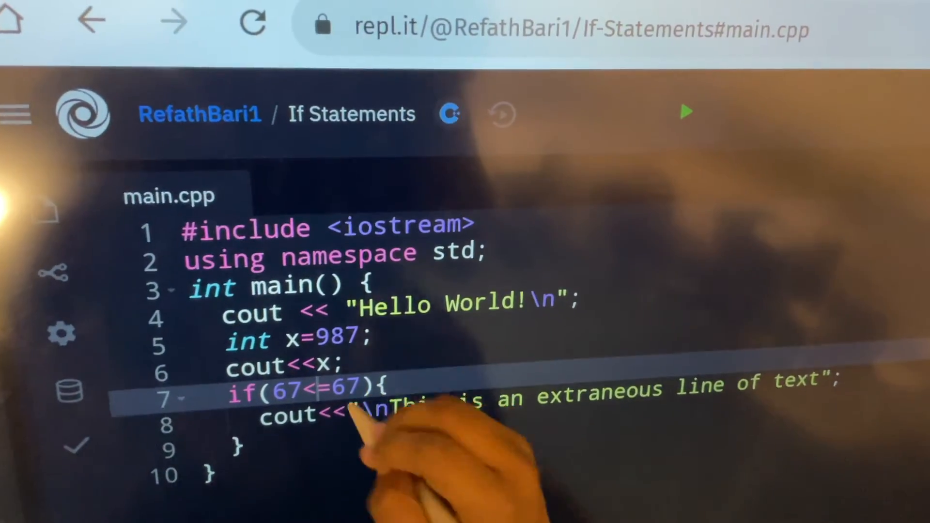
key("Right")
key("Right")
key("Right")
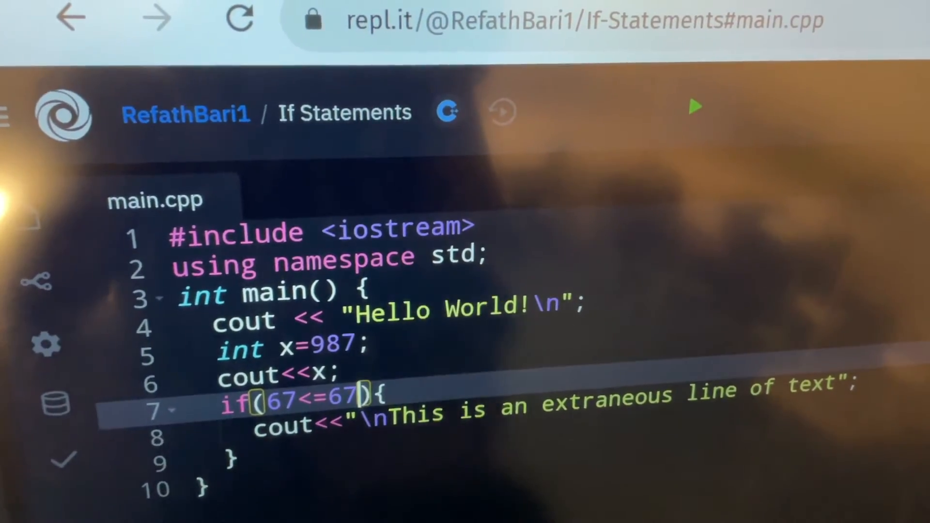
key("BackSpace")
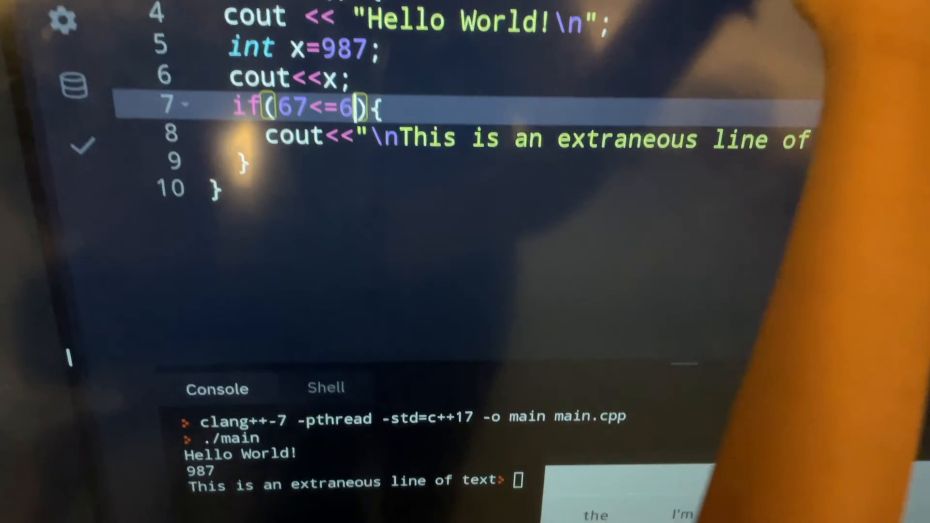
key("ctrl+Return")
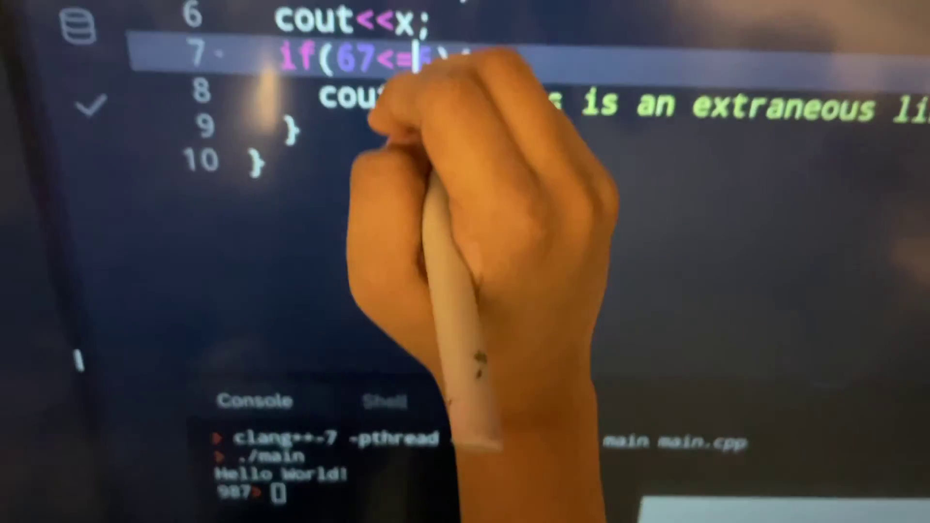
Place the caret inside the 67<=677 condition for the next edit
left_click(429, 102)
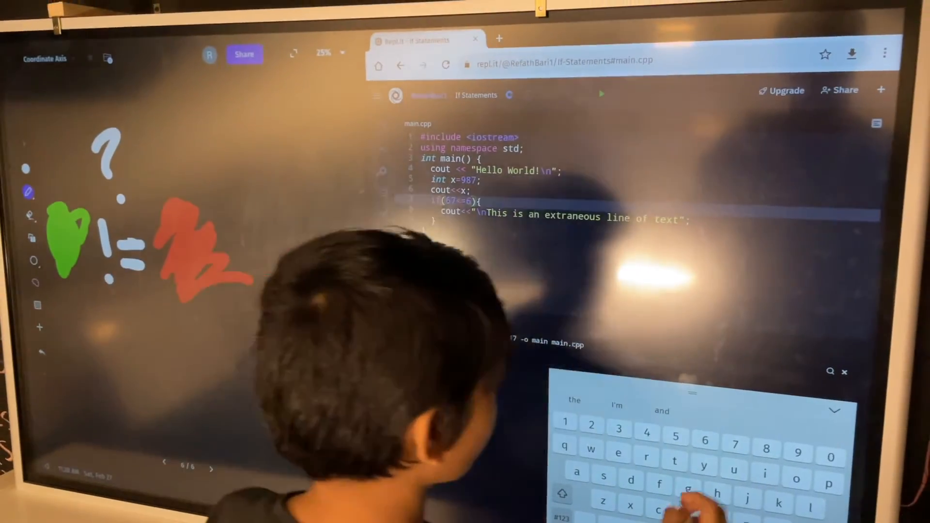
type("77")
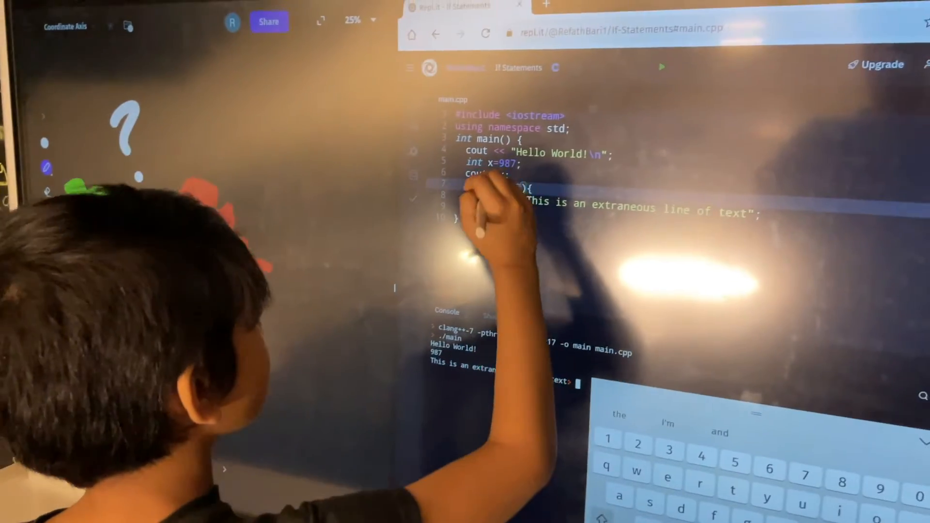
left_click(566, 174)
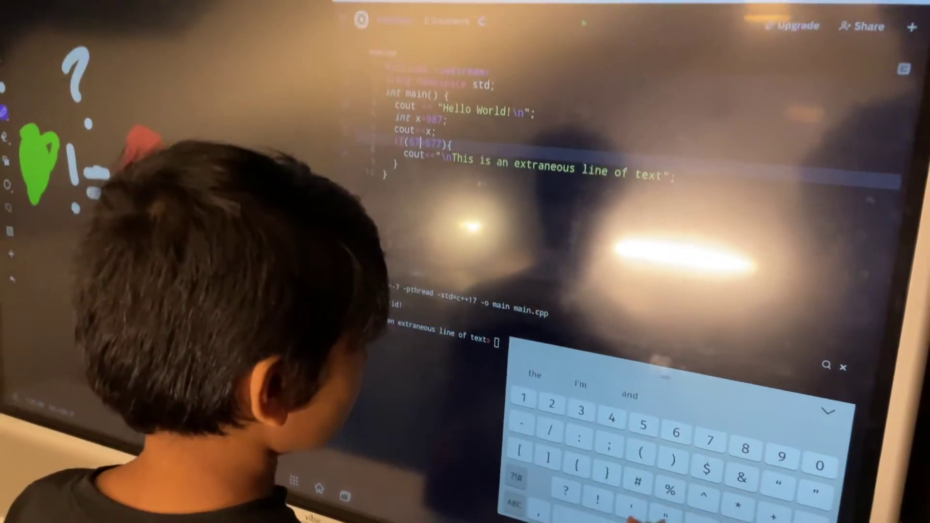
Turn the comparison into 67>=67, run it, then delete the left-hand digits leaving if(>=7)
left_click(543, 517)
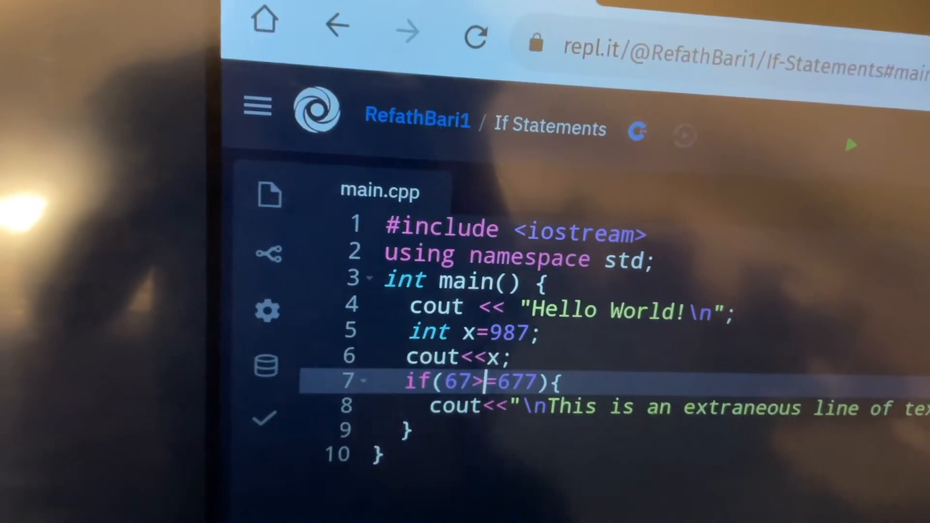
type(">")
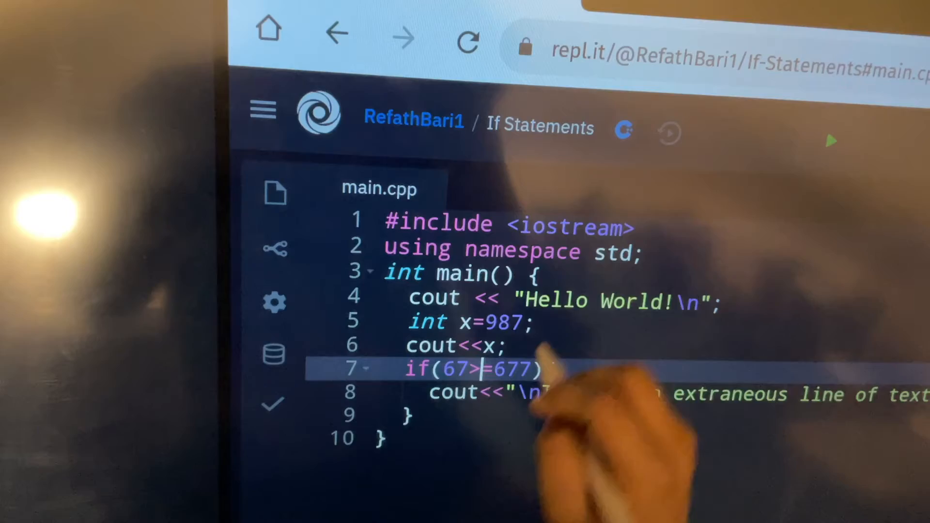
left_click(841, 135)
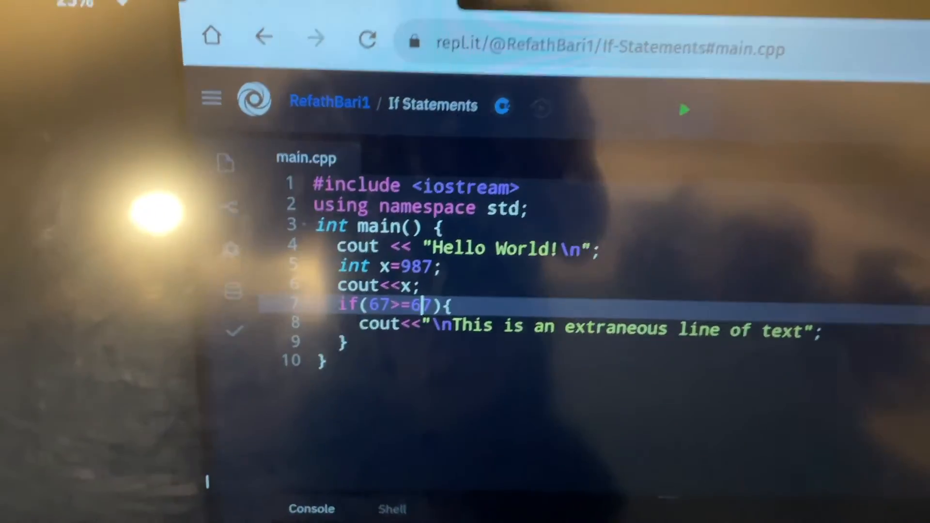
key("BackSpace")
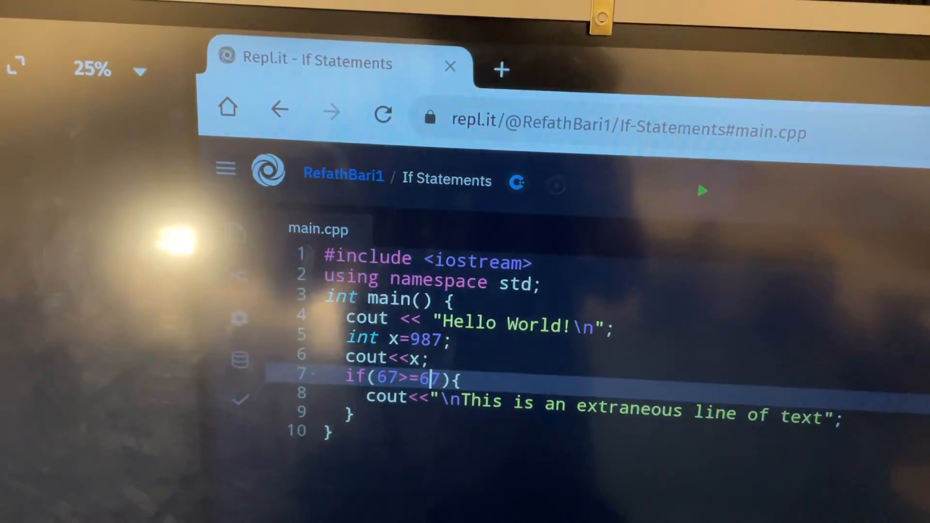
left_click(669, 183)
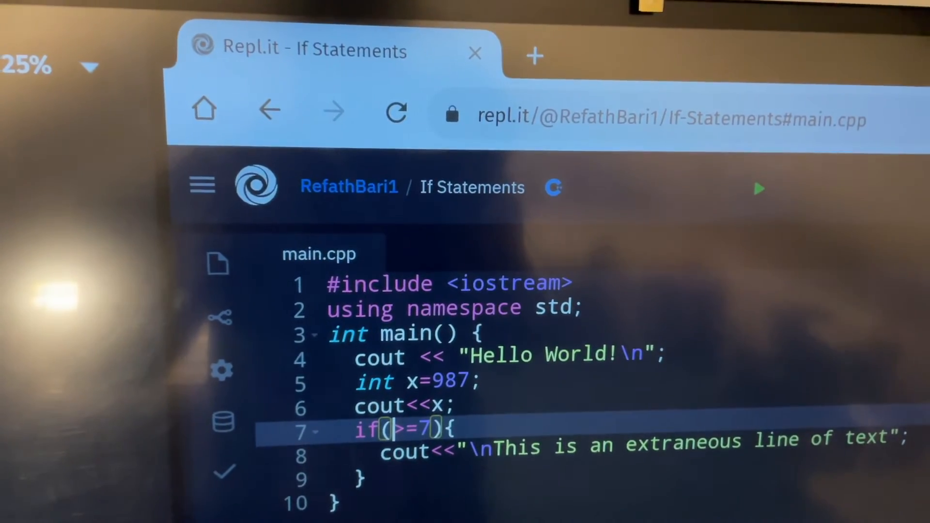
type("x")
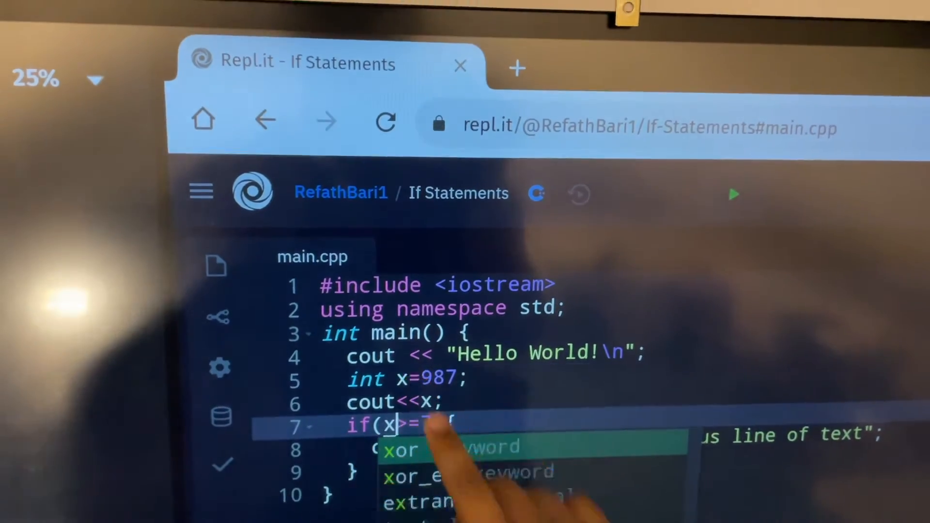
Make line 7 test if(x>=987) and run so the extraneous line prints
left_click(429, 370)
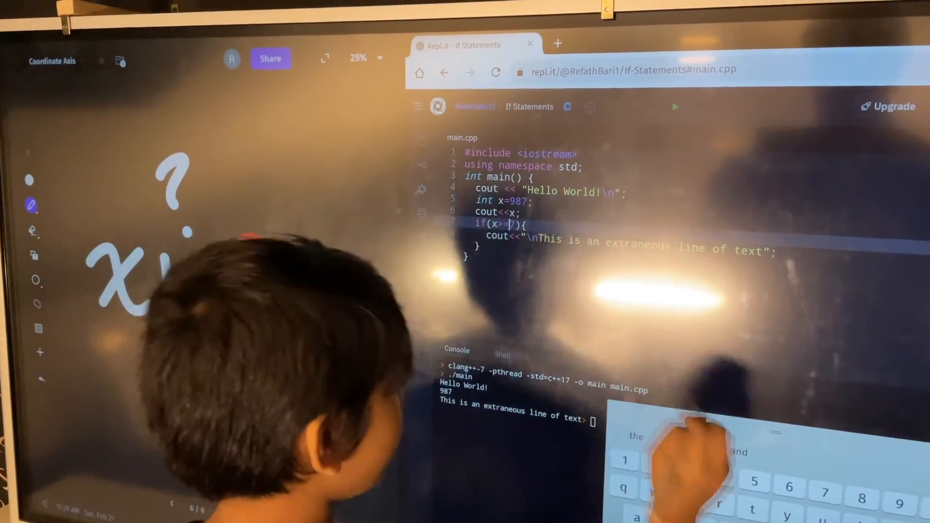
type("98")
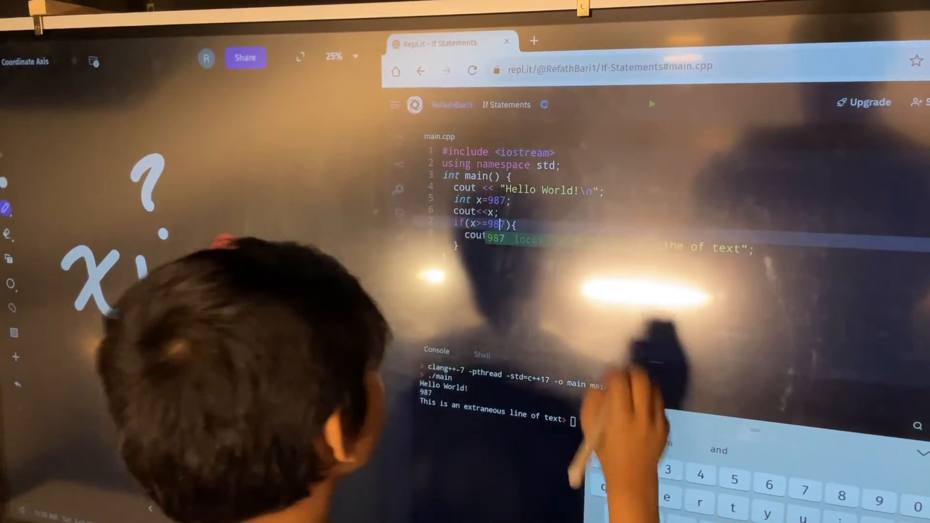
type("7")
left_click(650, 105)
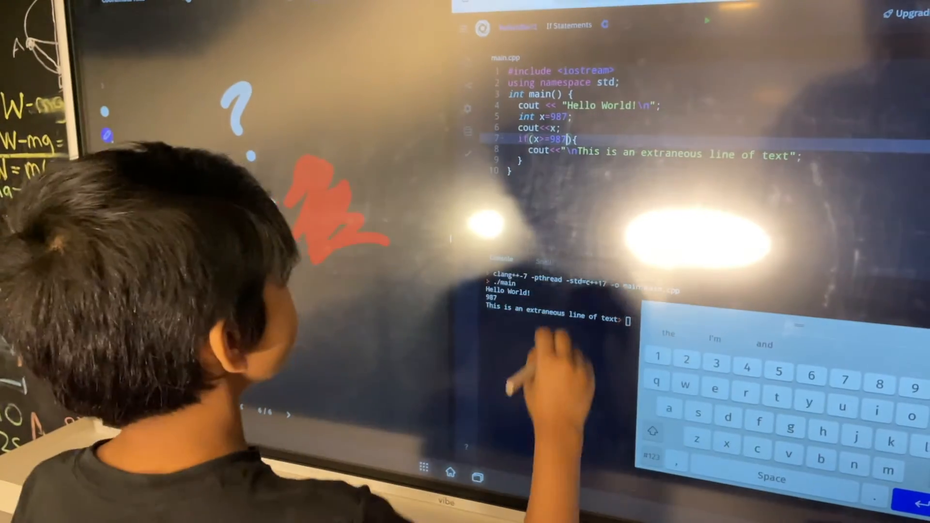
left_click(563, 122)
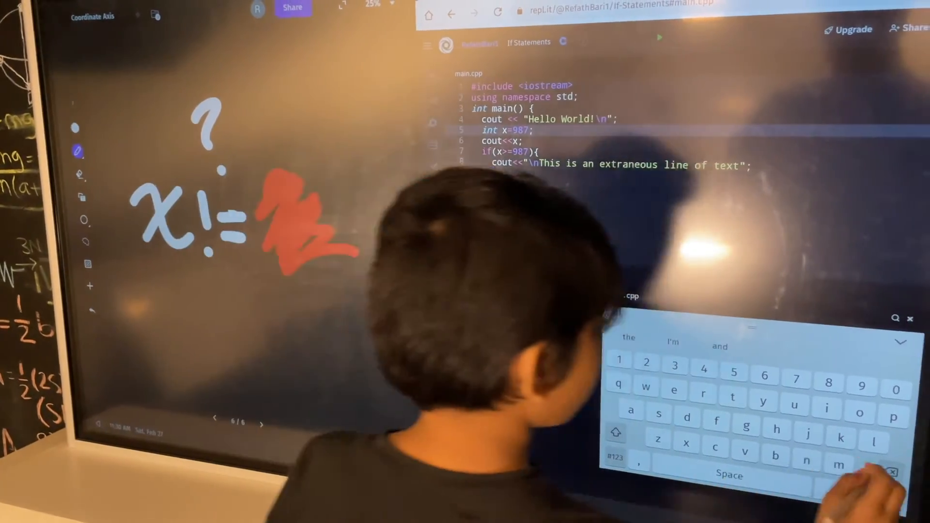
Declare int x=987,y=45;, compare x with y in the if, and run the program
key("BackSpace")
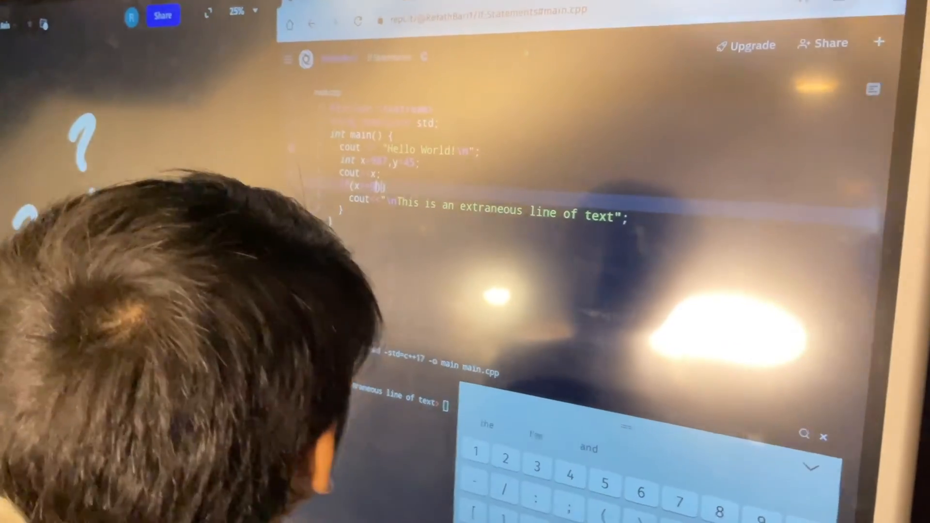
key("BackSpace")
key("BackSpace")
key("BackSpace")
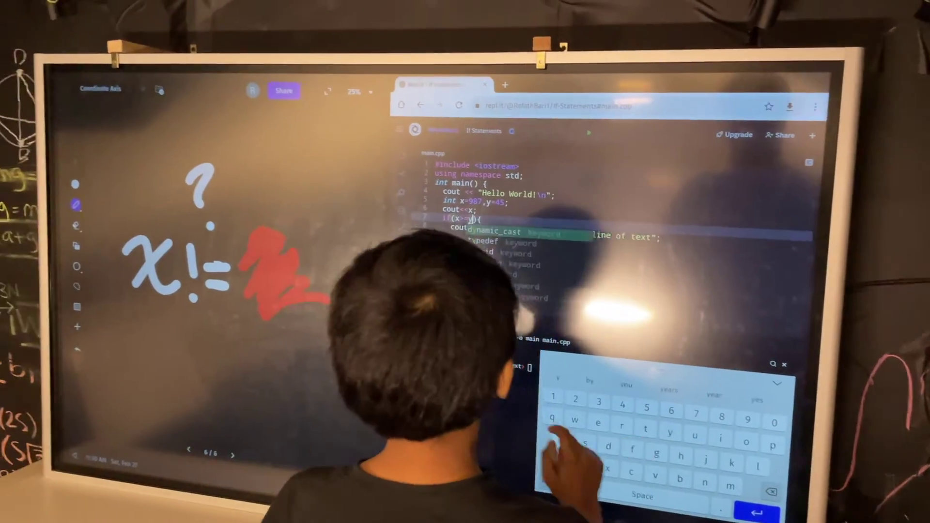
type("y")
left_click(636, 148)
key("Tab")
type("x")
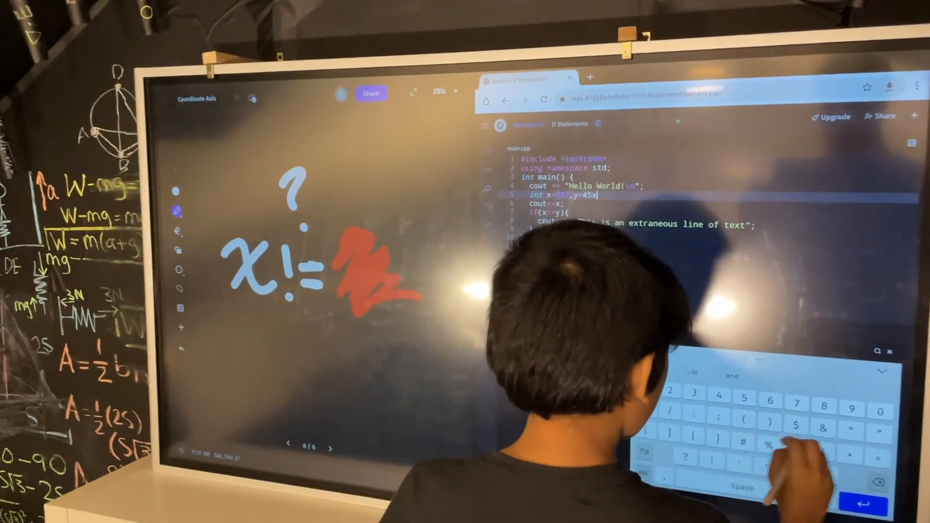
type("=")
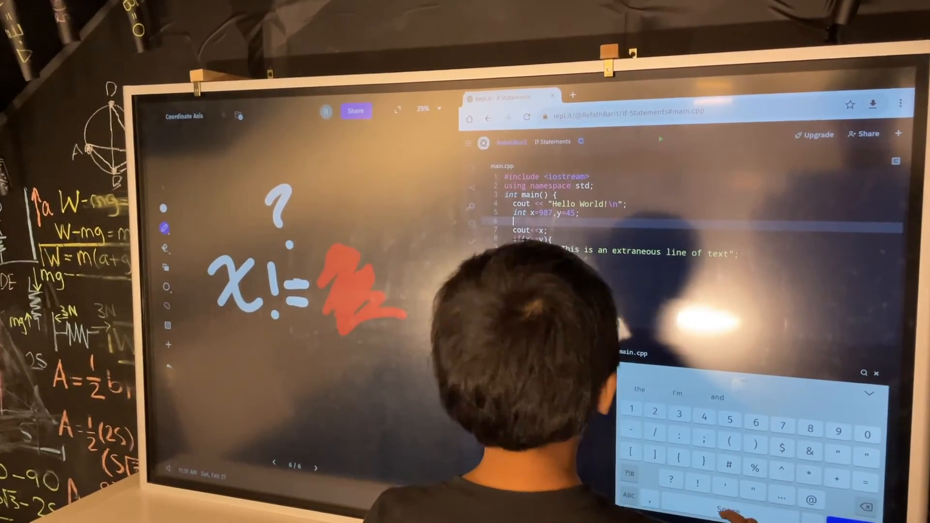
Assign x=y; on a new line so the run prints 45, and start erasing the x != sketch
key("Return")
type("x=y")
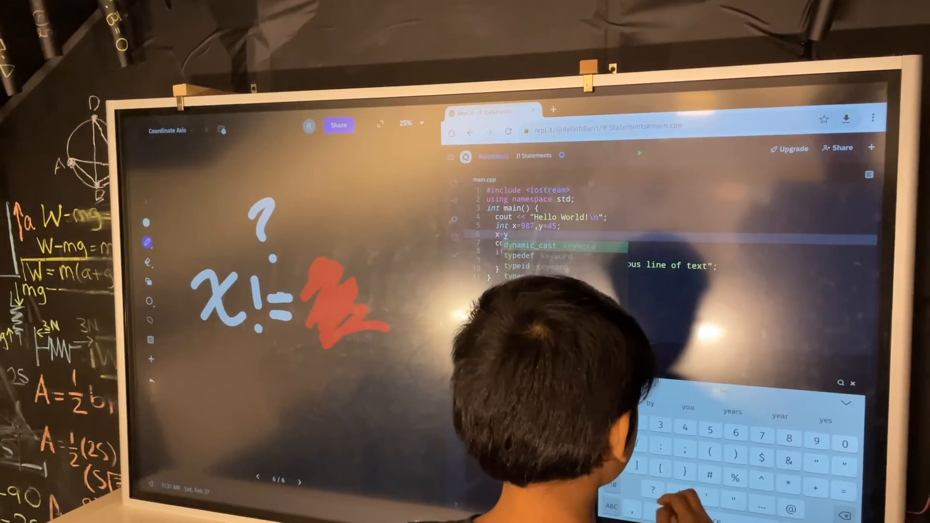
type(";")
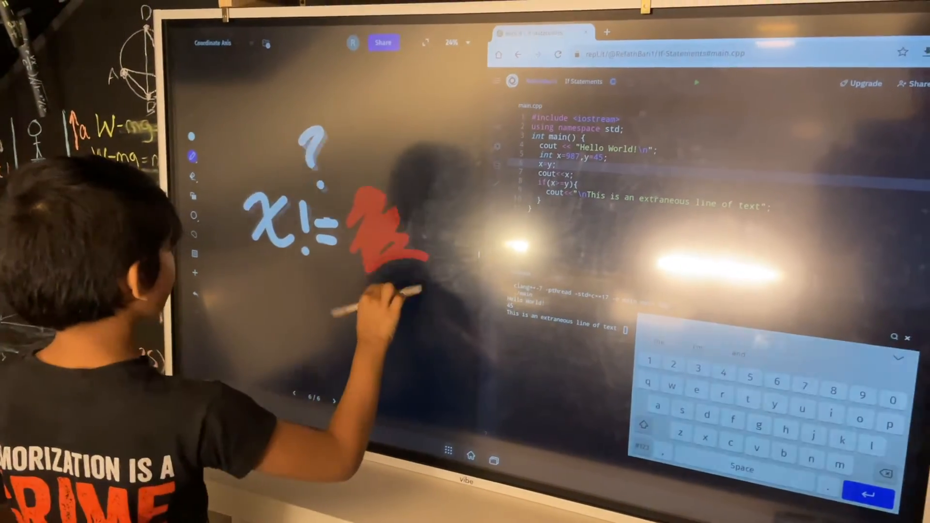
left_click_drag(385, 218, 407, 240)
Erase the x != sketch and handwrite the operators >=, <=, >, <, != and ==
left_click_drag(320, 131, 290, 217)
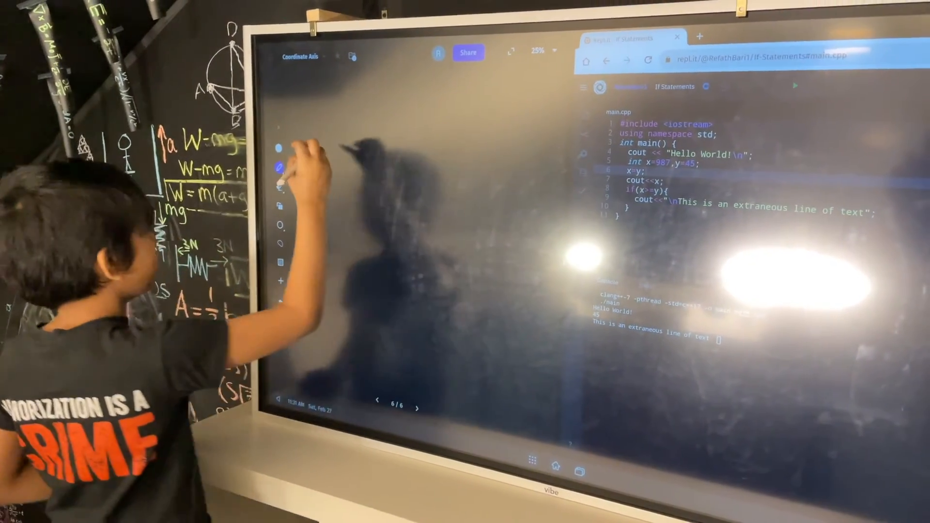
mouse_move(314, 141)
left_mouse_down()
mouse_move(316, 171)
mouse_move(367, 146)
left_mouse_up()
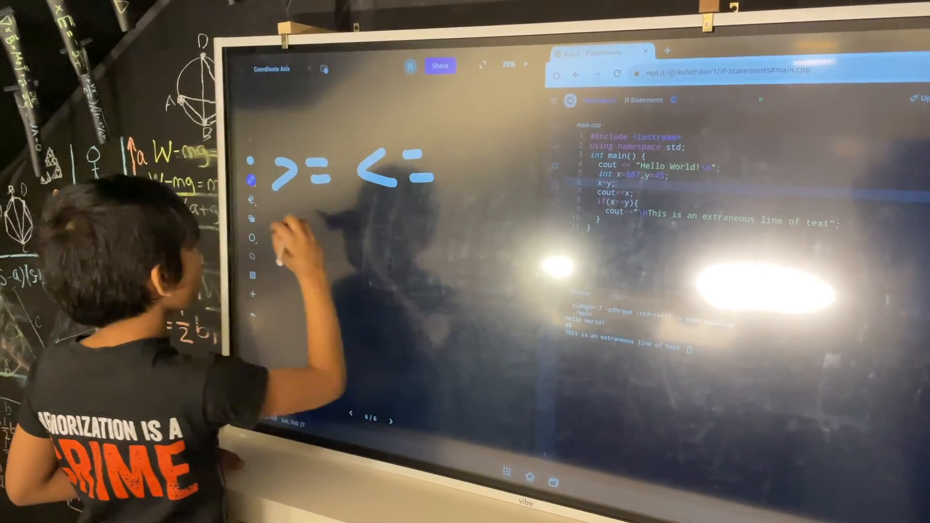
left_click_drag(291, 222, 291, 251)
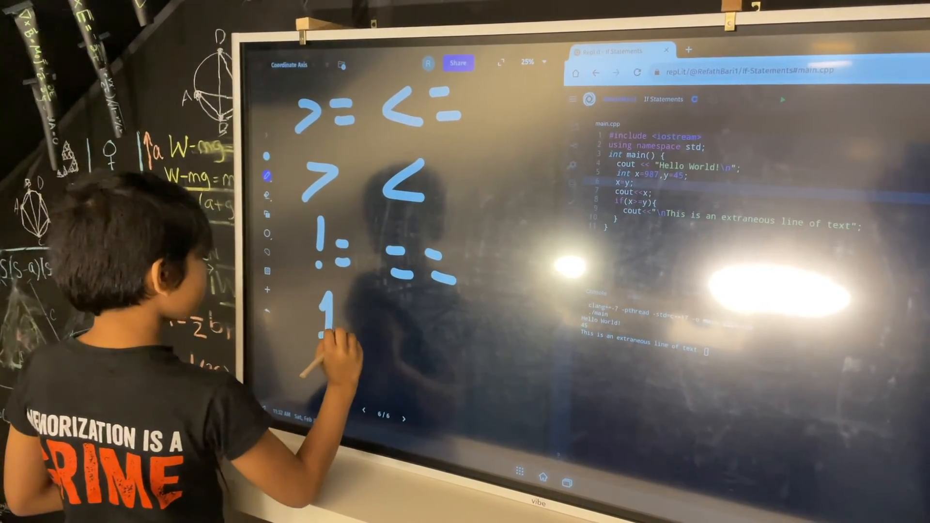
Handwrite the notes '1 var., 1 num', '2 num.' and '2 var.' below the operators
left_click_drag(341, 330, 392, 335)
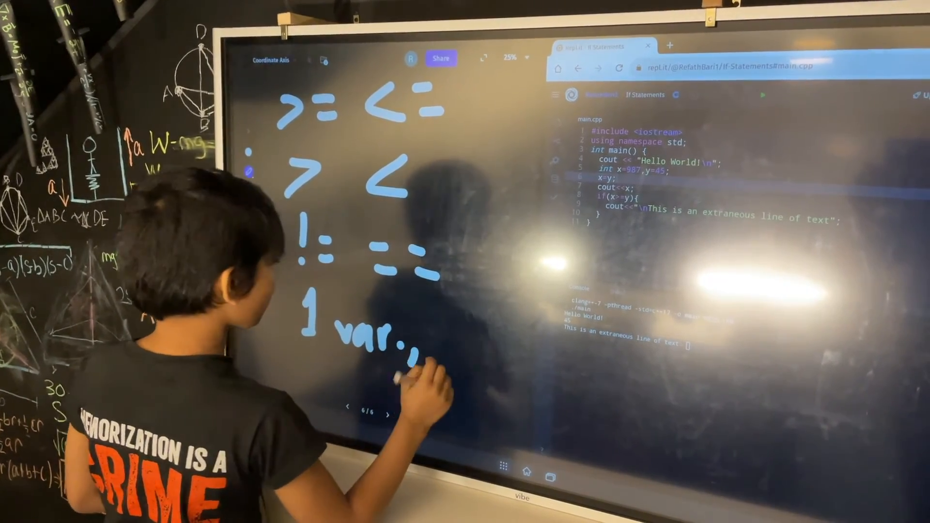
left_click_drag(396, 320, 407, 349)
mouse_move(436, 312)
left_mouse_down()
mouse_move(465, 348)
mouse_move(535, 376)
left_mouse_up()
left_click_drag(508, 276, 523, 287)
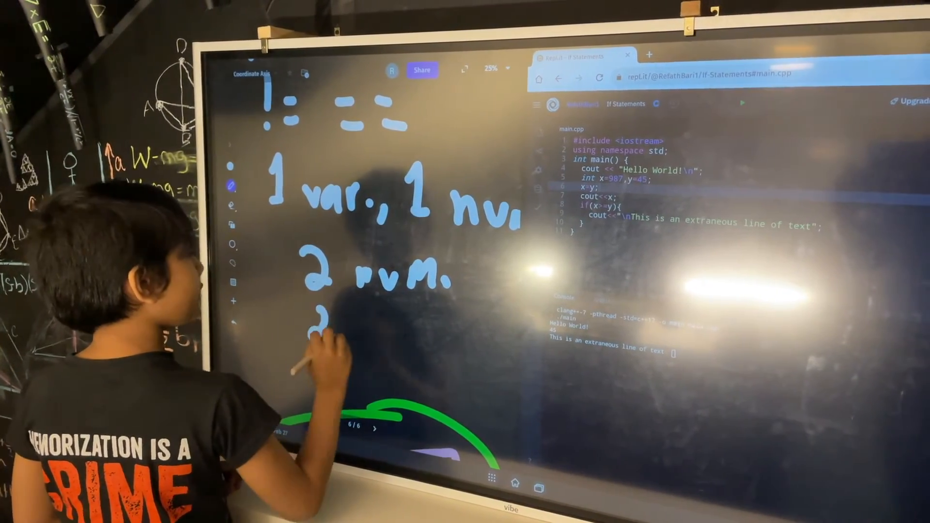
left_click_drag(341, 312, 407, 334)
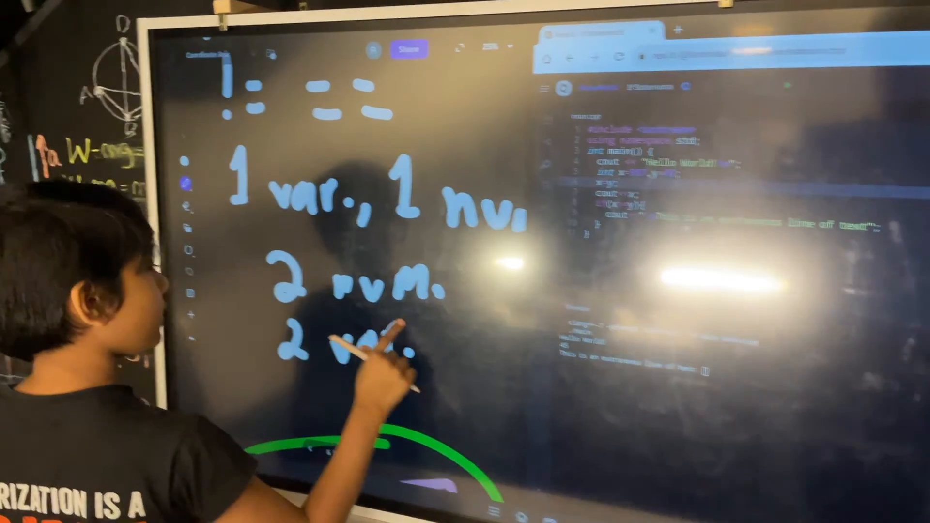